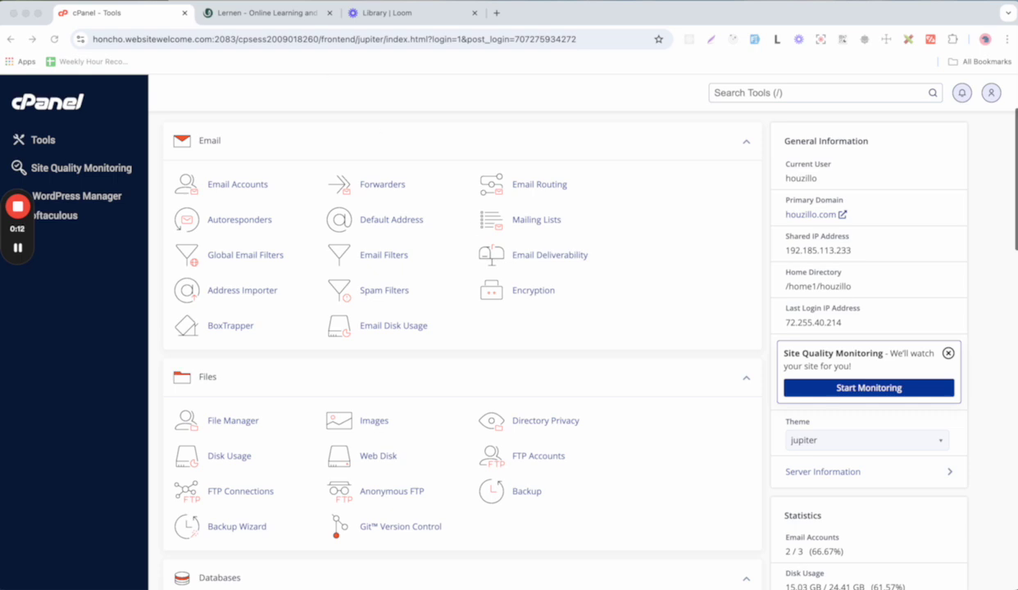
Open the lernen.houzillo.com folder in cPanel's File Manager
click(251, 20)
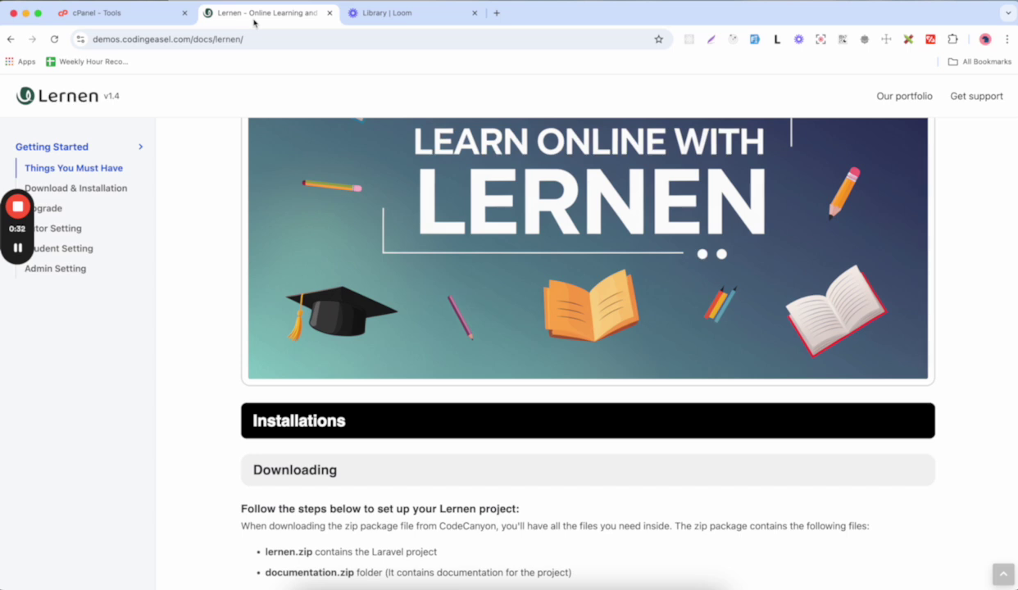
click(141, 14)
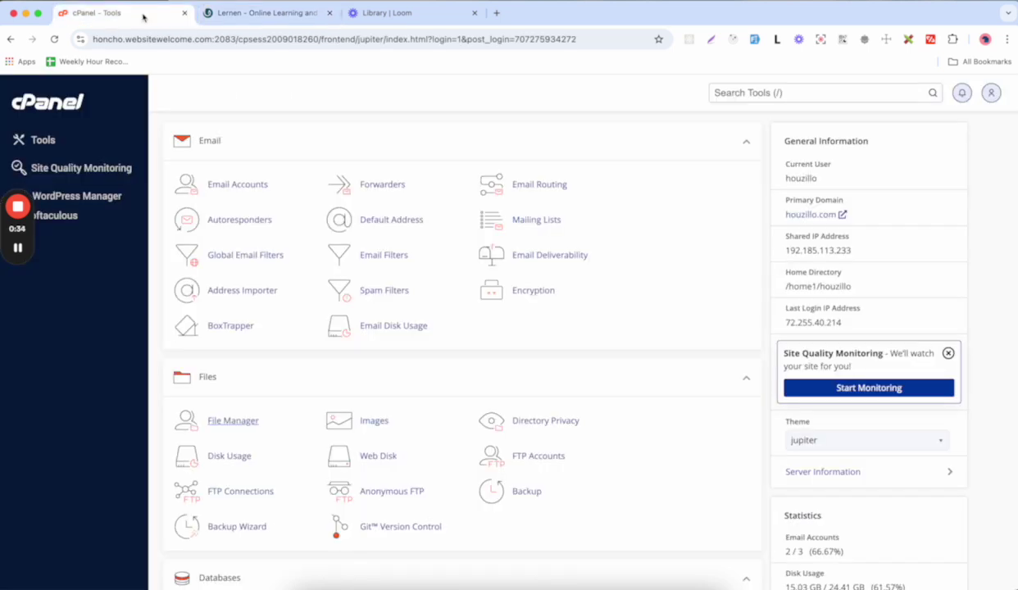
scroll(287, 178, down, 2)
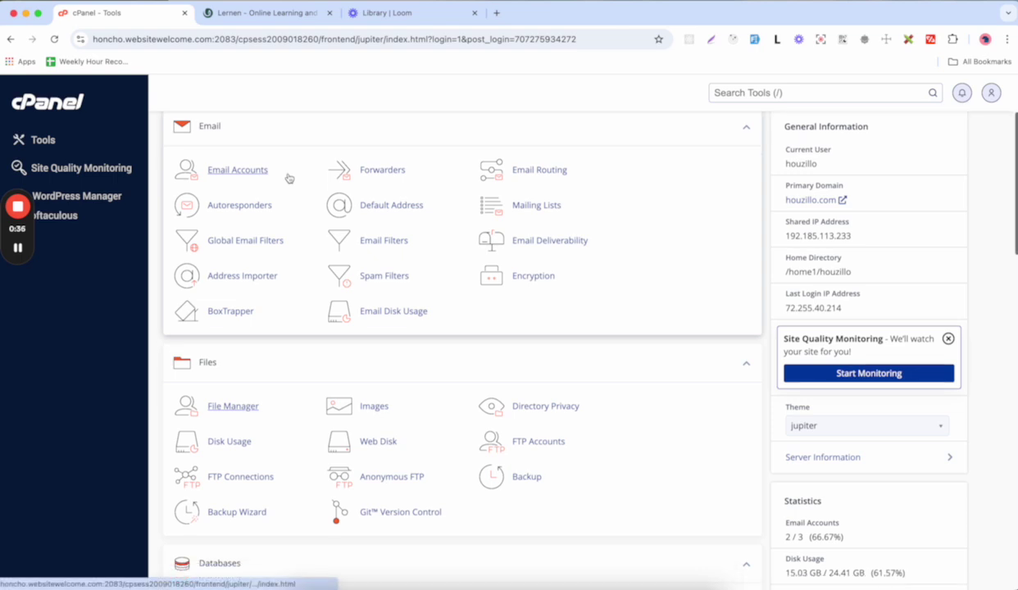
scroll(289, 179, down, 1)
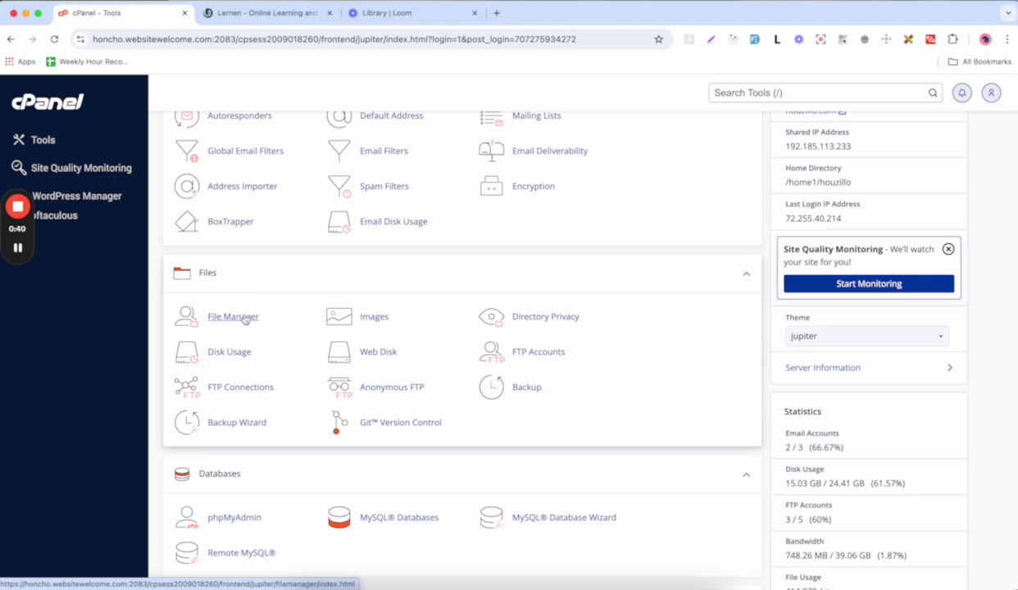
click(233, 316)
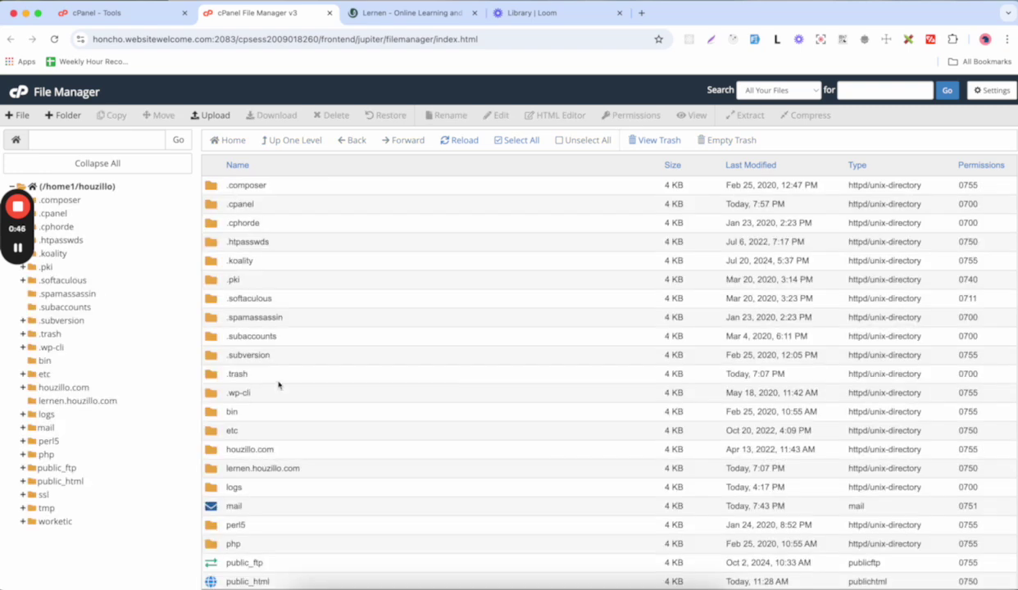
double_click(326, 469)
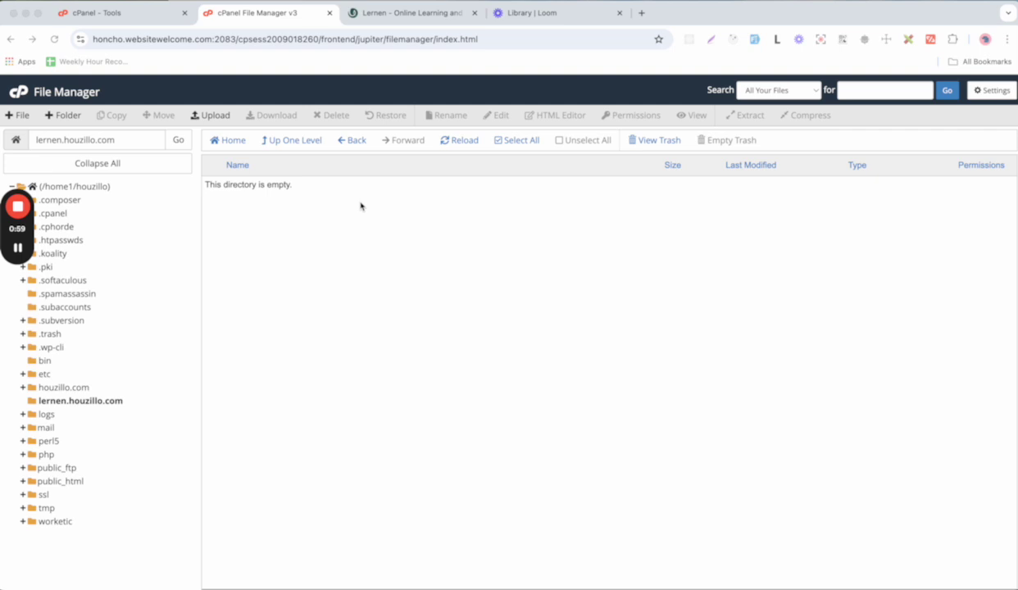
Upload lernen.zip to the lernen.houzillo.com folder and go back to that folder's file list
click(220, 119)
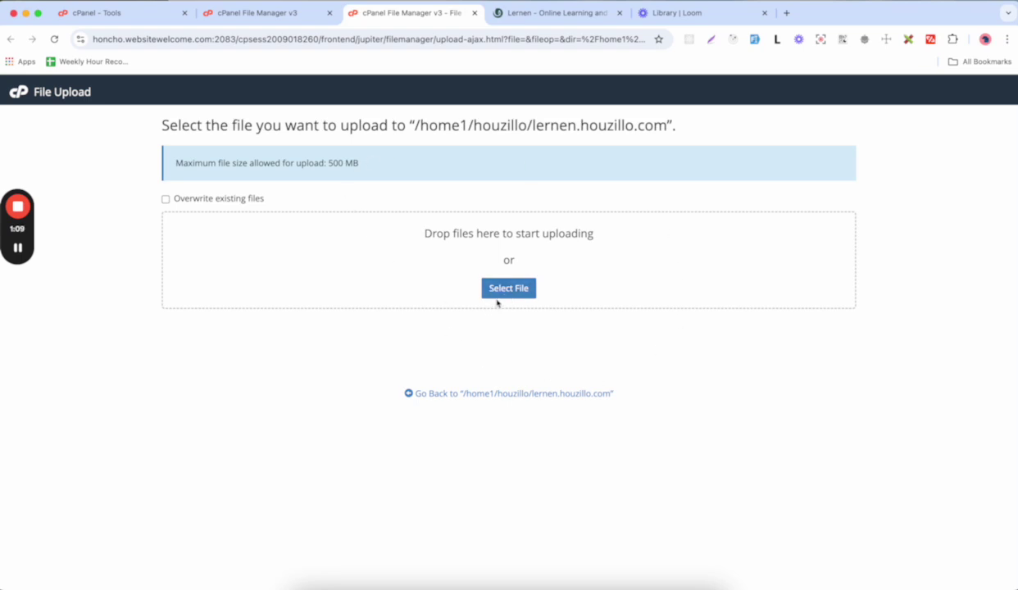
click(503, 289)
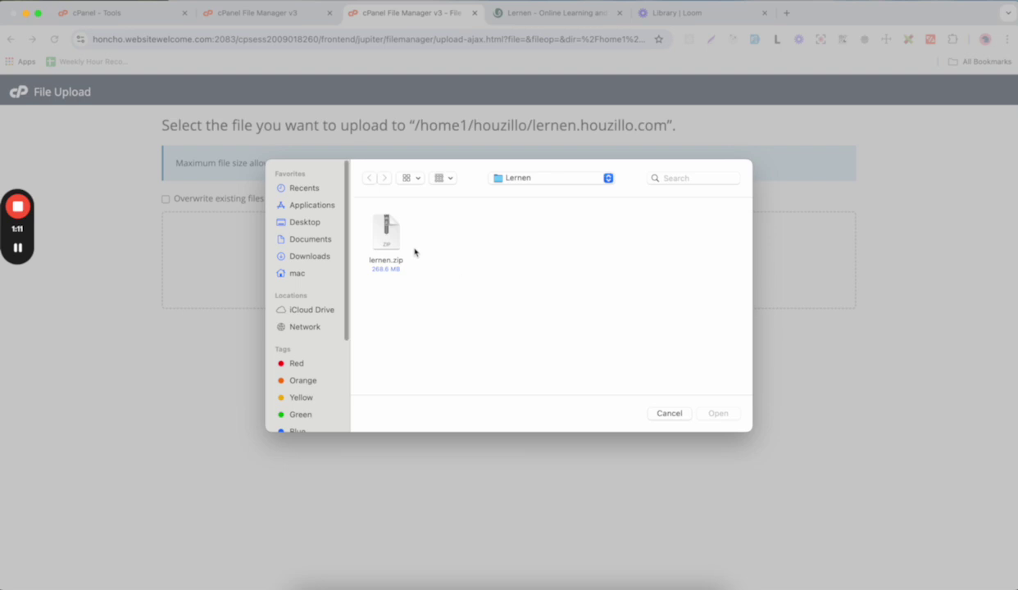
click(384, 241)
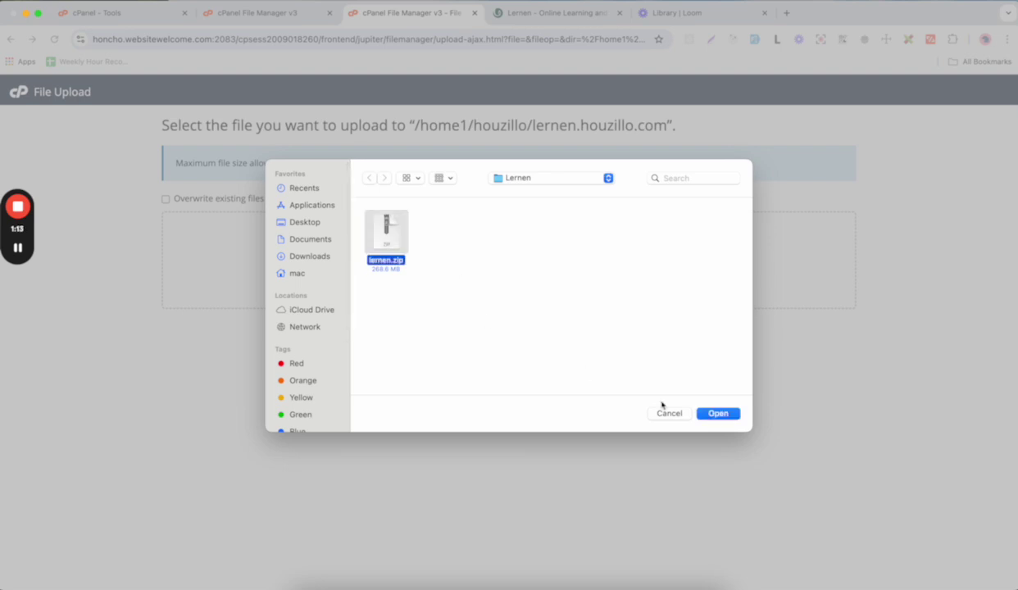
click(727, 417)
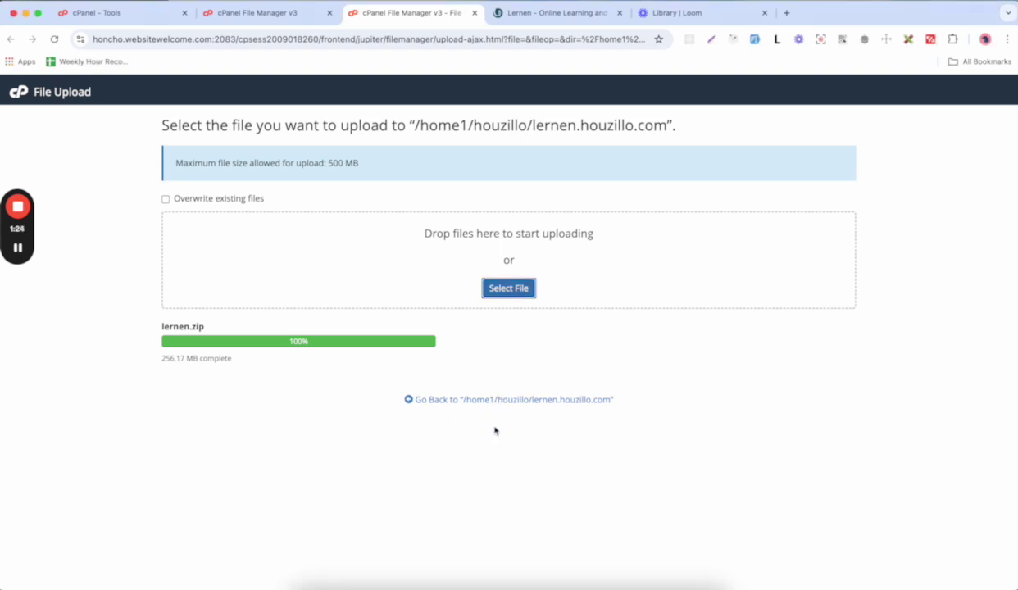
click(520, 402)
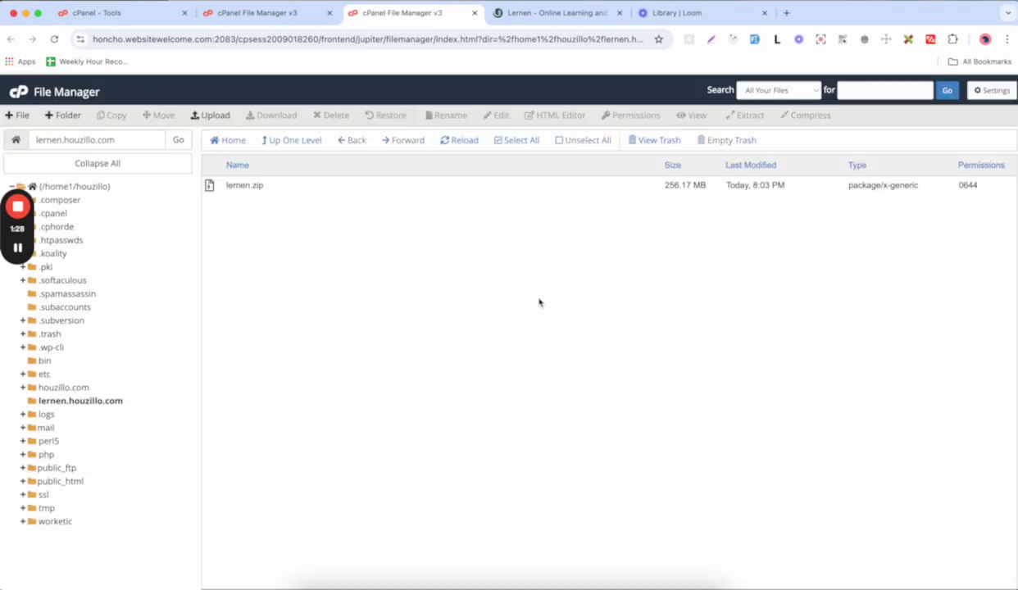
Extract lernen.zip into the /lernen.houzillo.com directory
click(243, 187)
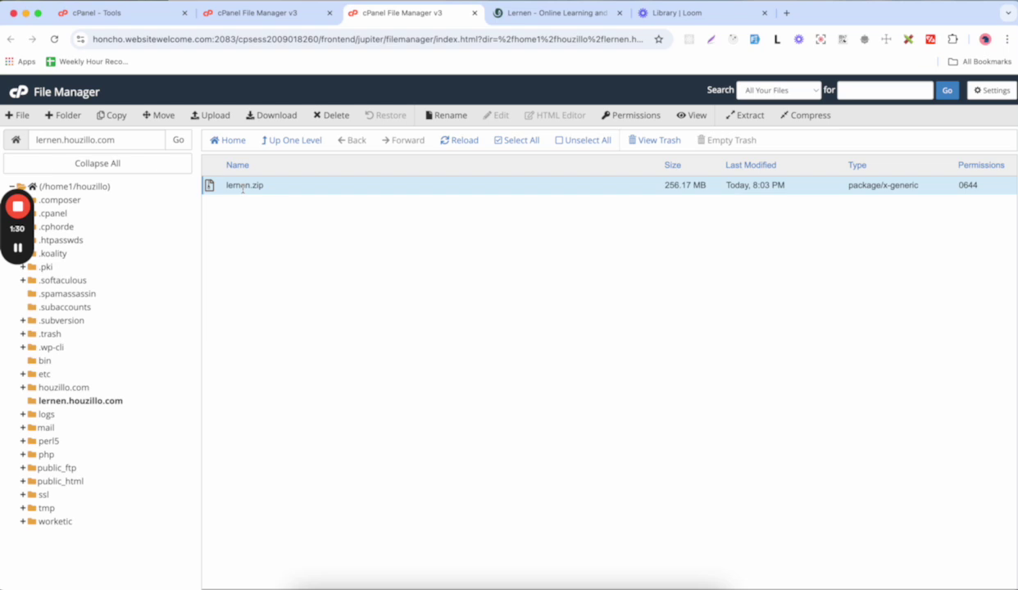
right_click(242, 188)
click(323, 324)
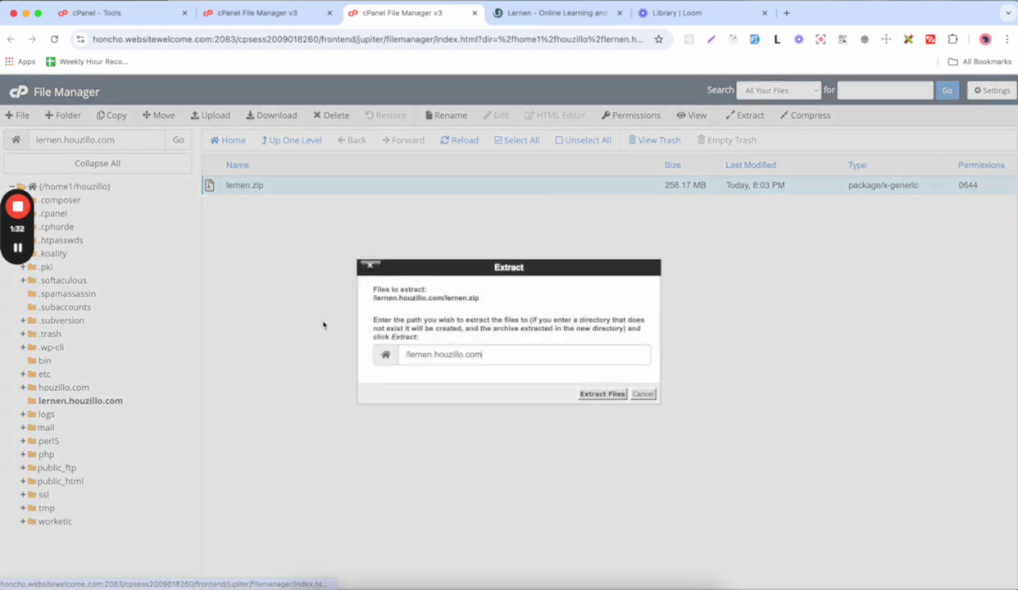
click(591, 393)
click(19, 247)
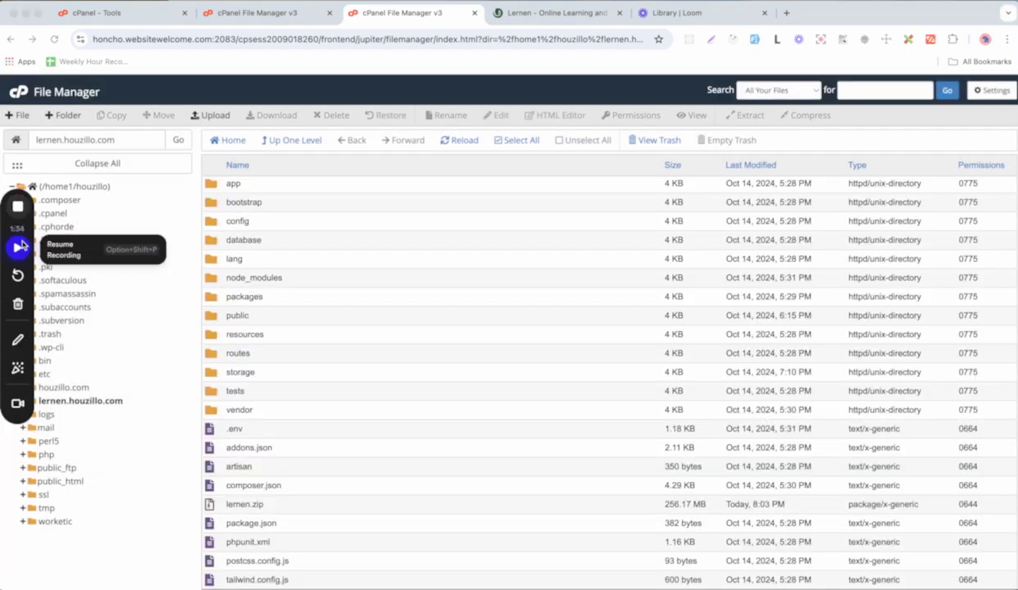
click(20, 247)
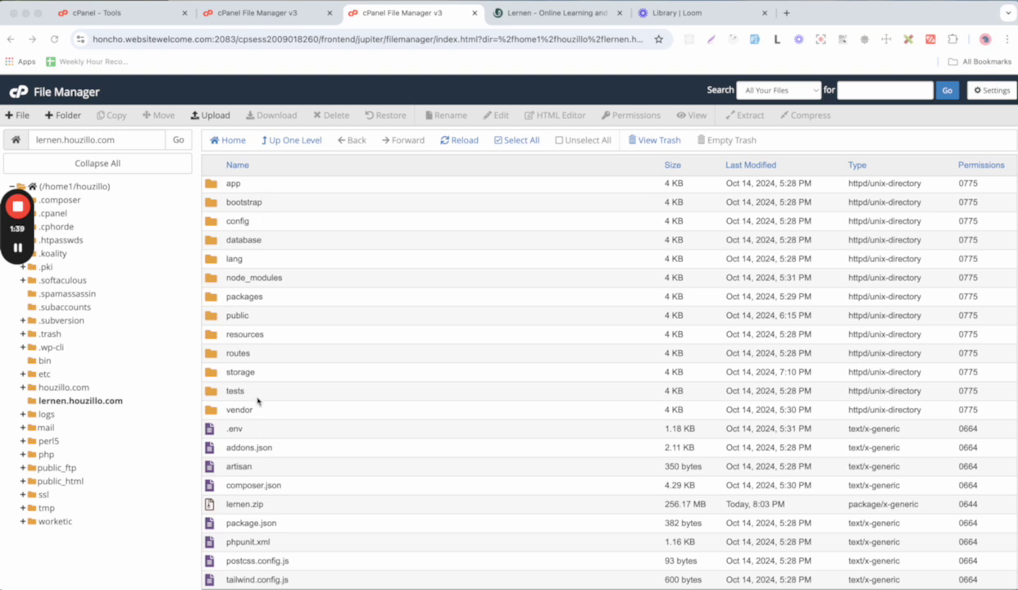
scroll(258, 400, up, 1)
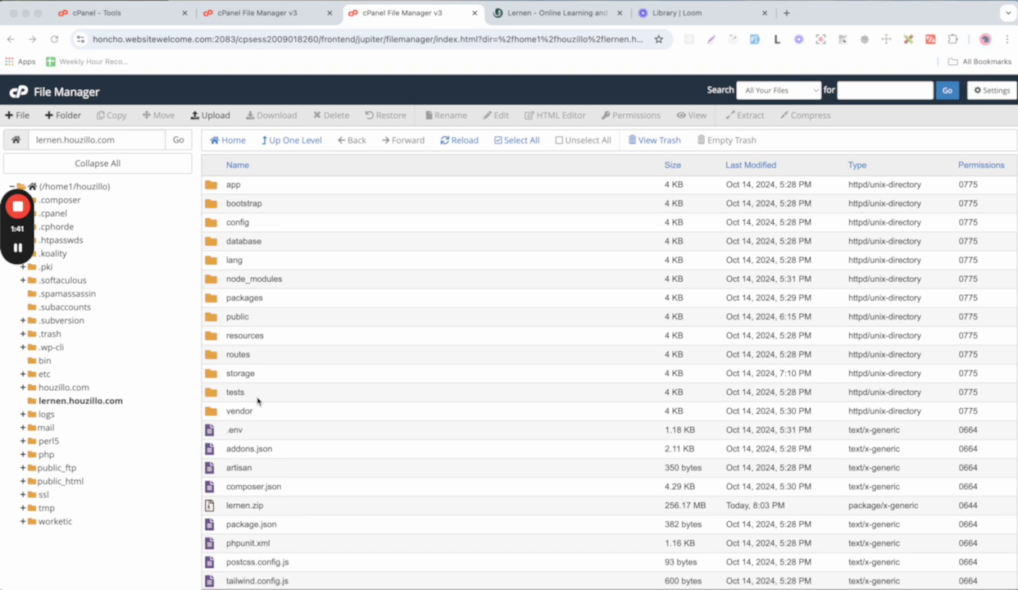
scroll(258, 401, down, 1)
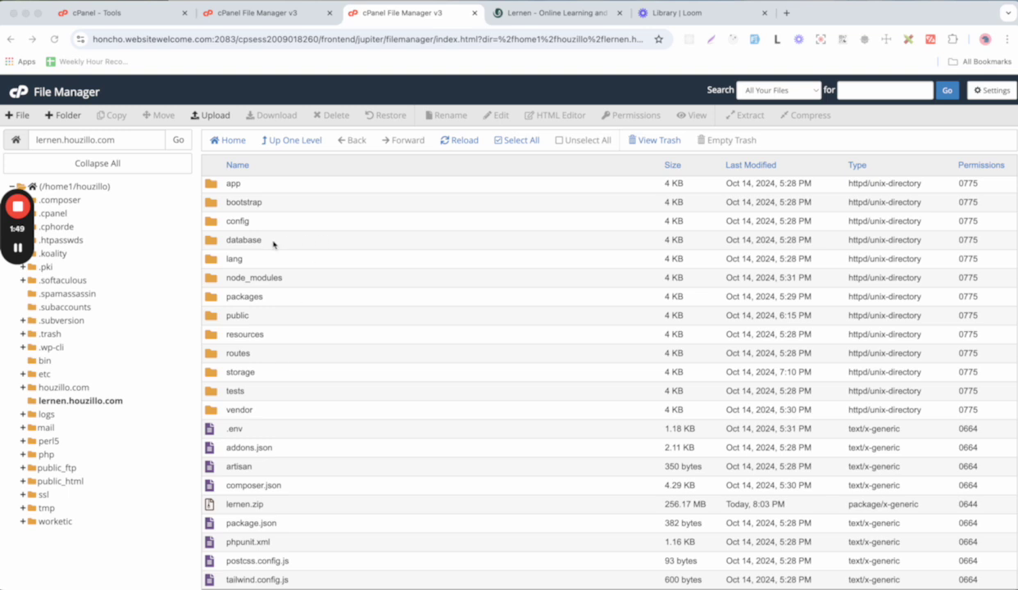
Return to the cPanel tools overview and open MySQL Databases
click(136, 14)
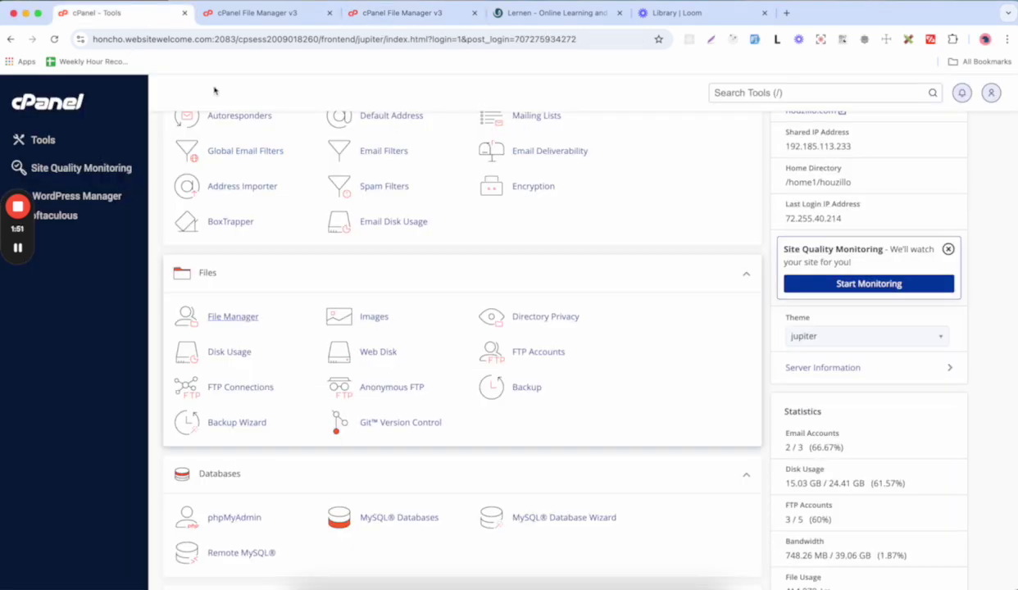
scroll(316, 262, up, 3)
scroll(317, 263, up, 3)
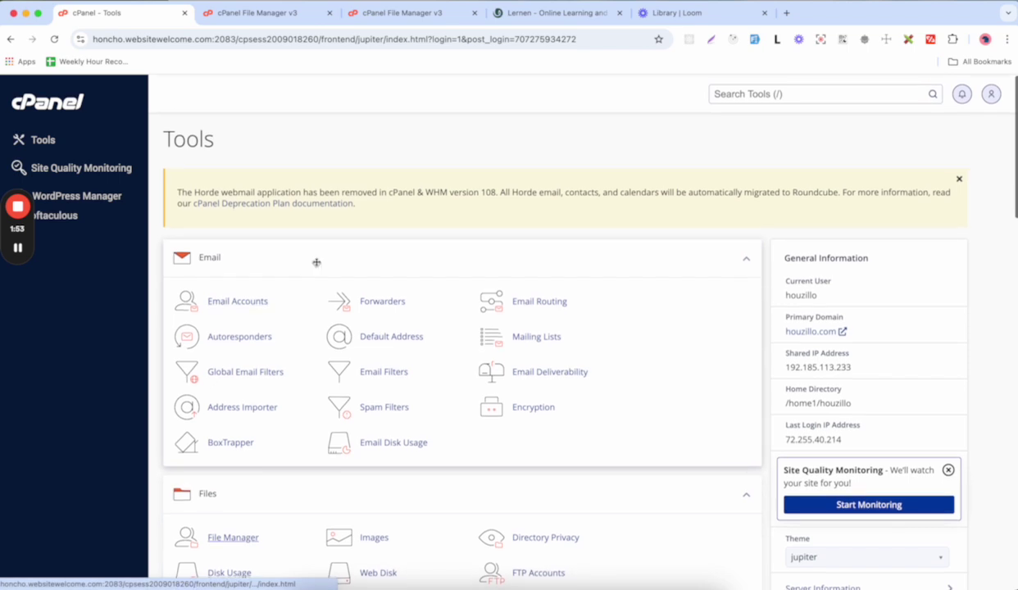
scroll(317, 263, down, 3)
scroll(317, 262, down, 10)
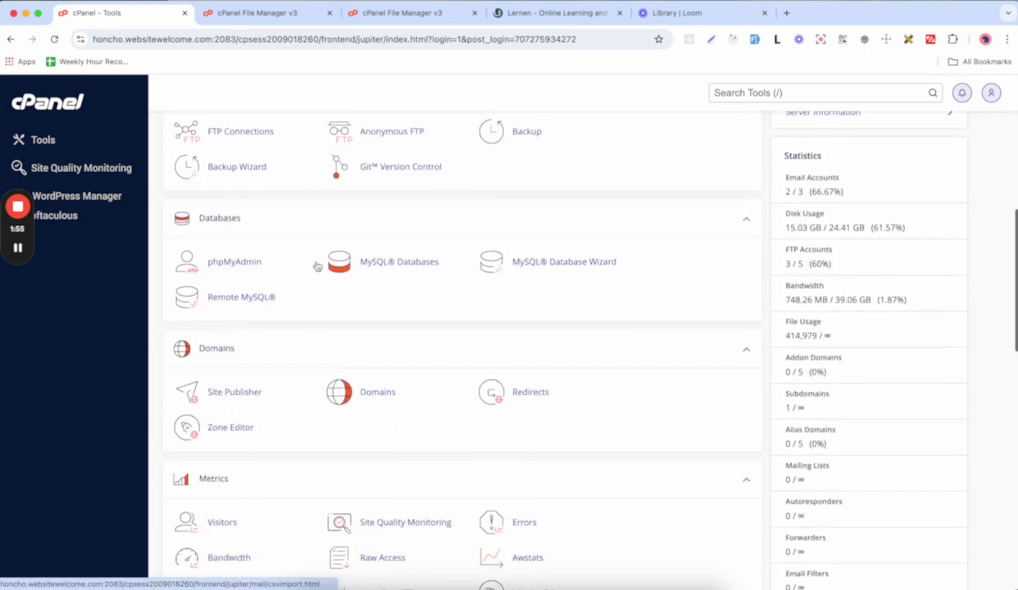
scroll(317, 266, up, 10)
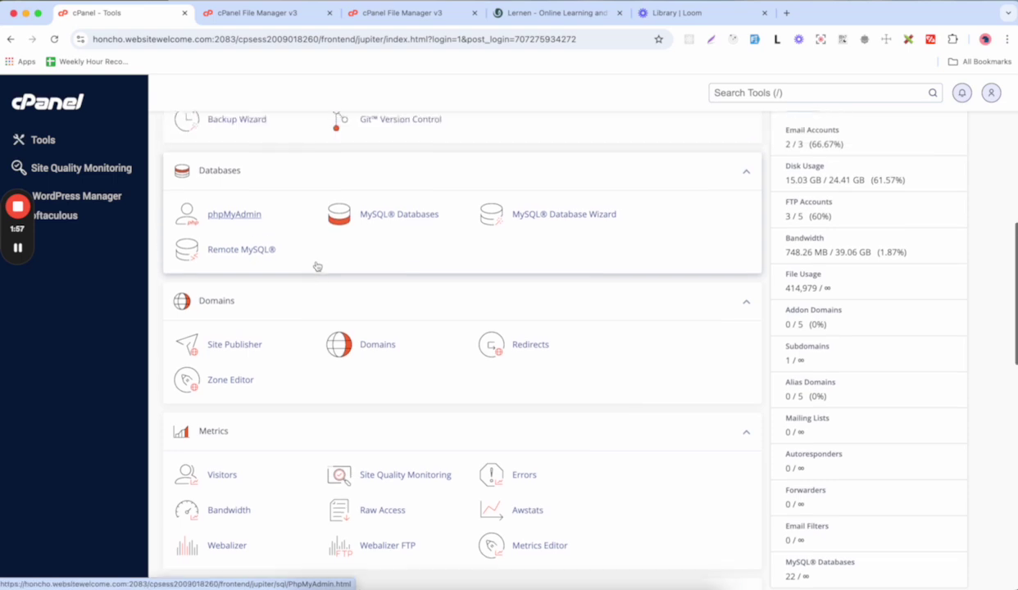
scroll(317, 267, down, 7)
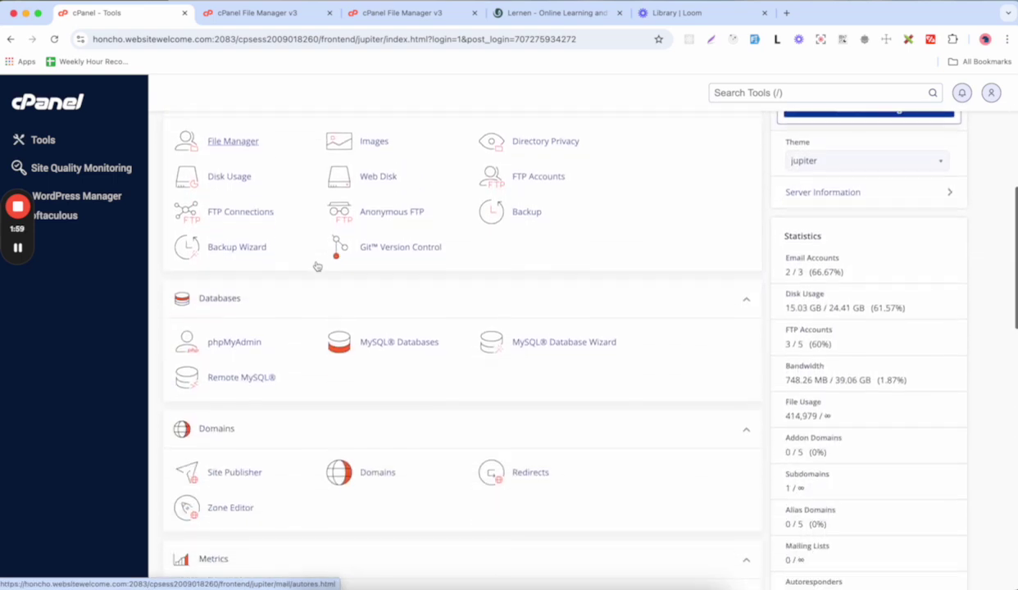
scroll(316, 263, down, 1)
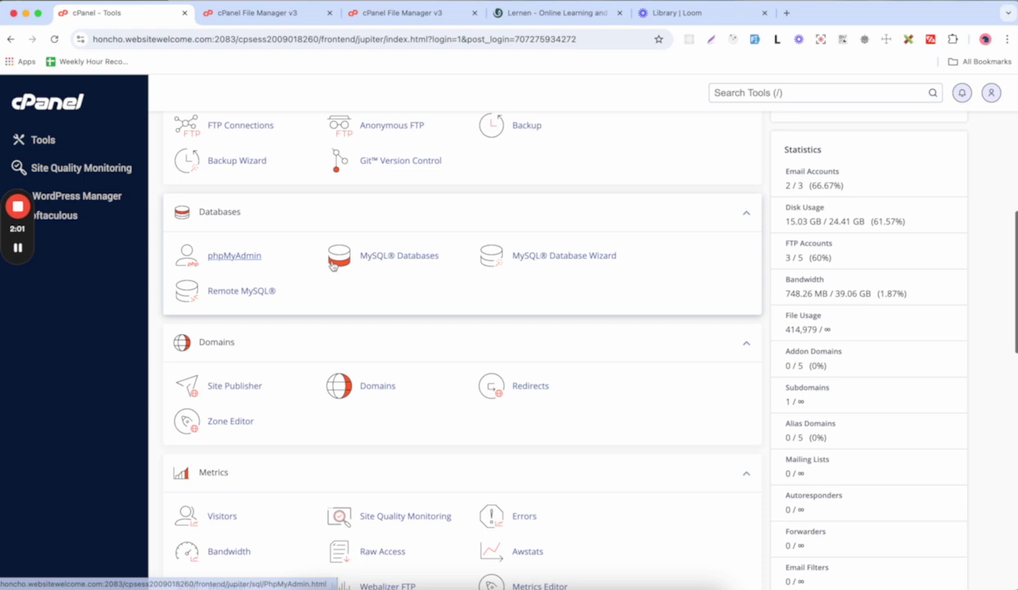
click(403, 262)
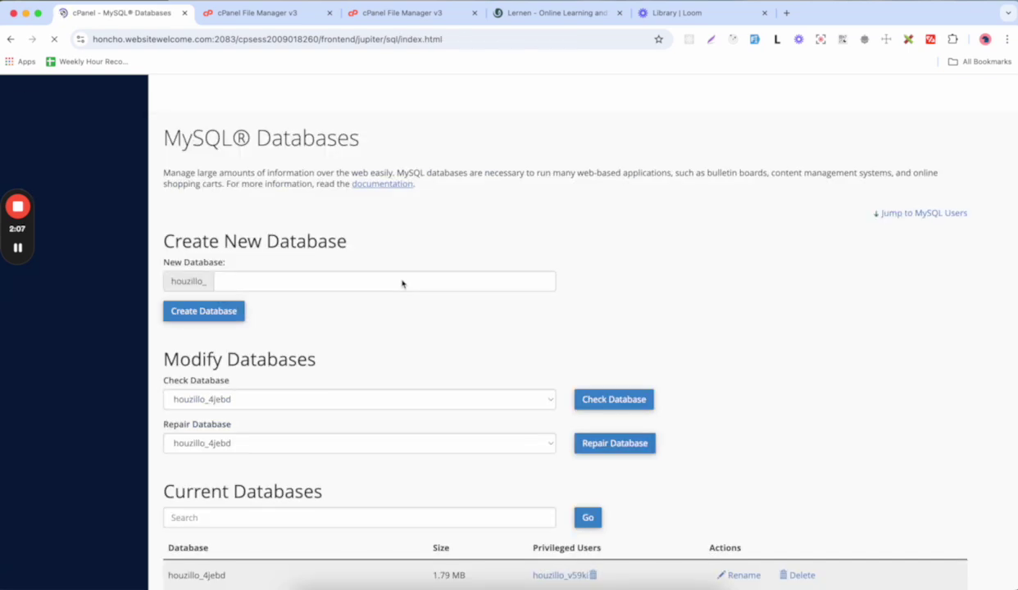
Create a new MySQL database with the name lernen after the houzillo_ prefix and select its full name
scroll(401, 283, down, 2)
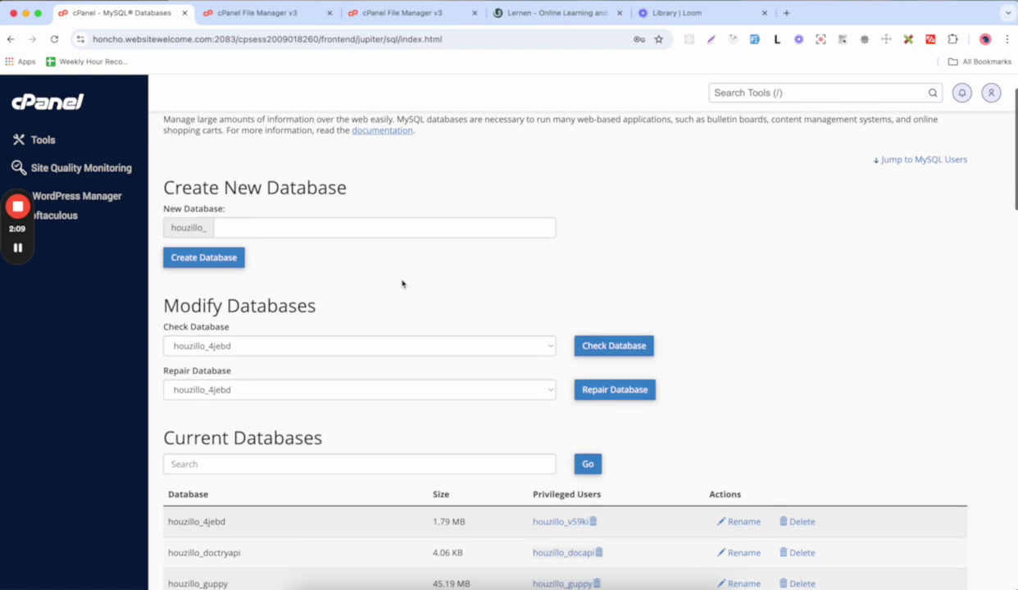
scroll(402, 283, down, 2)
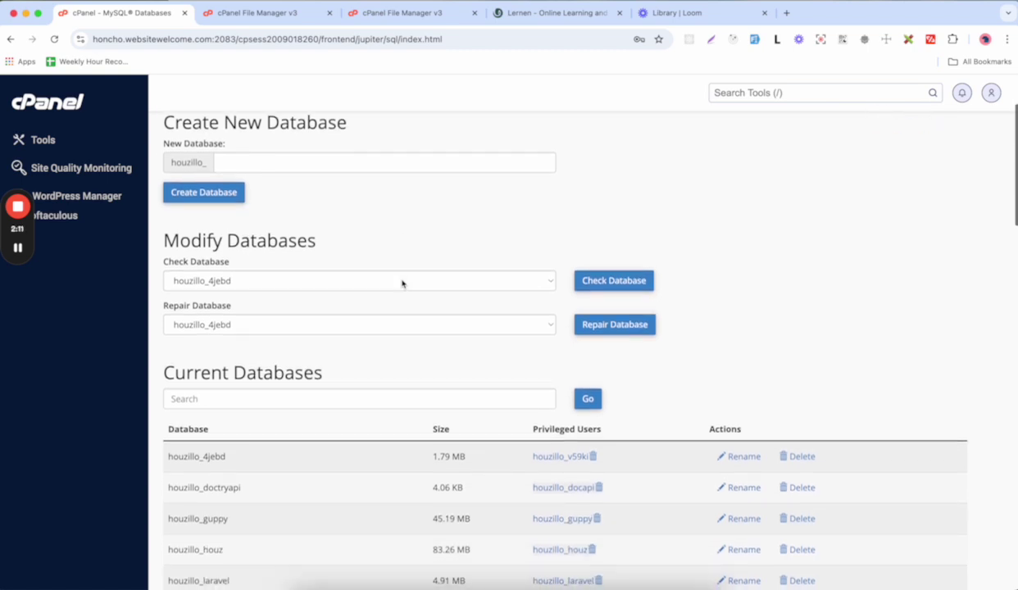
scroll(401, 284, up, 3)
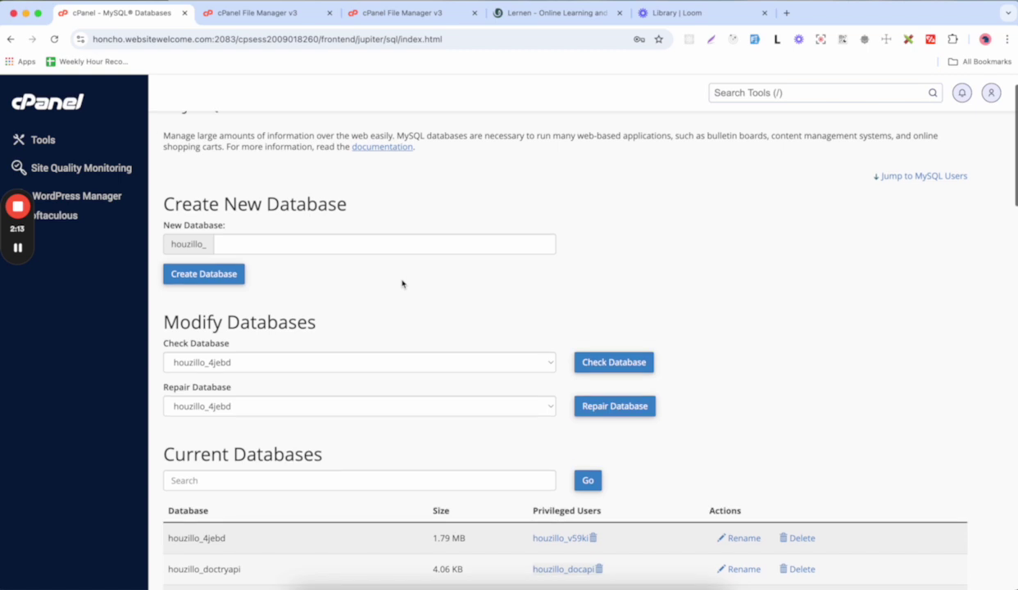
click(366, 242)
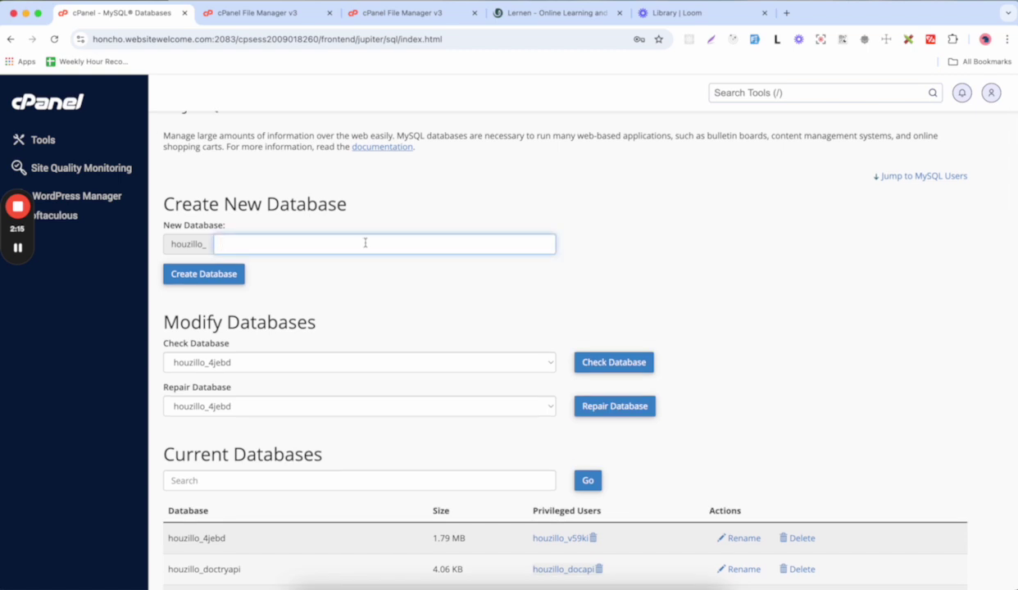
text(lernen)
key(super+a)
click(189, 275)
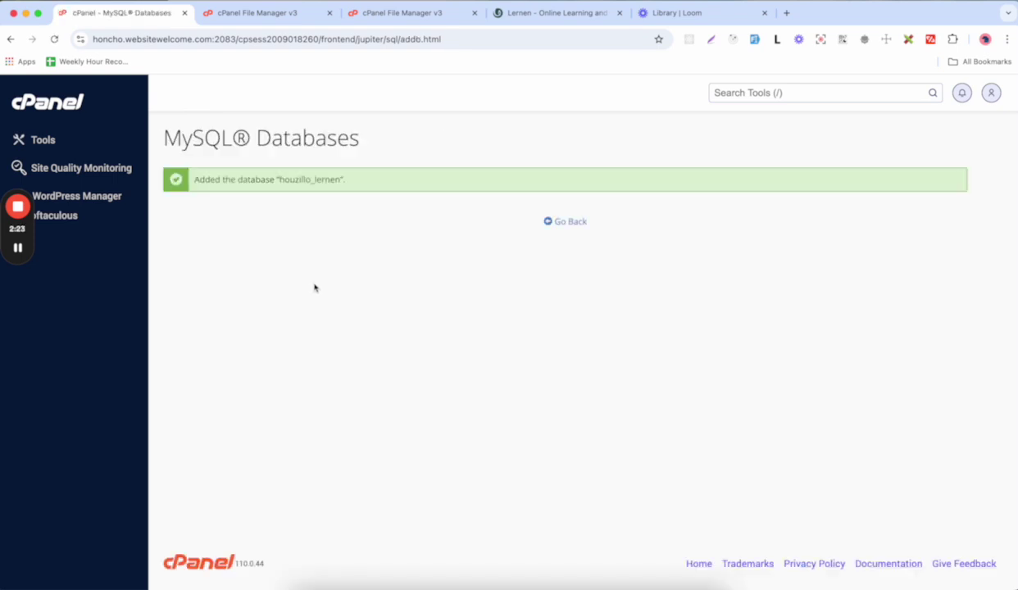
double_click(311, 177)
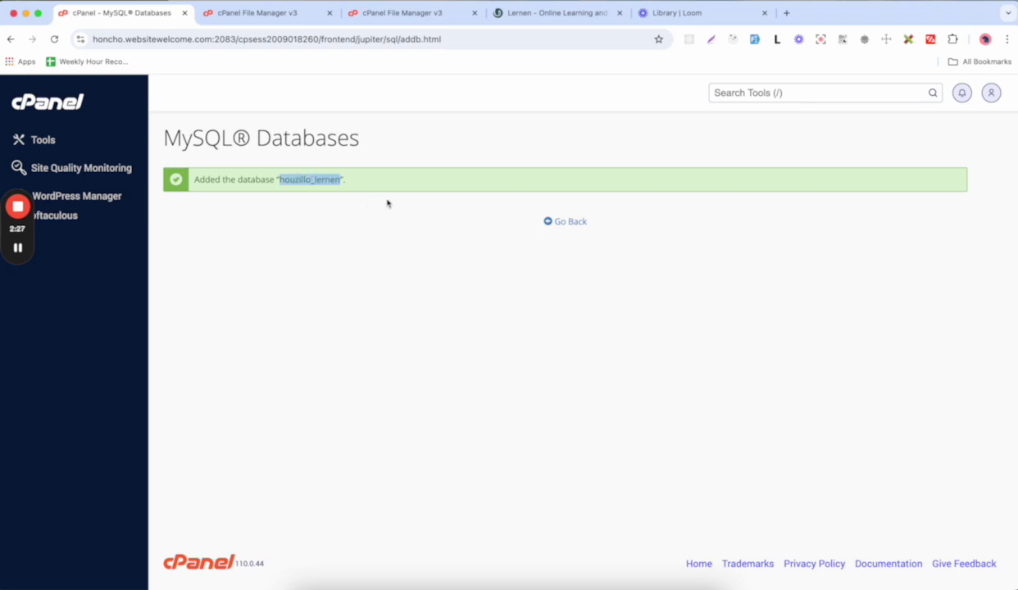
Return to the MySQL Databases page and enter lernen_user as the new MySQL user's name after the houzillo_ prefix
click(570, 223)
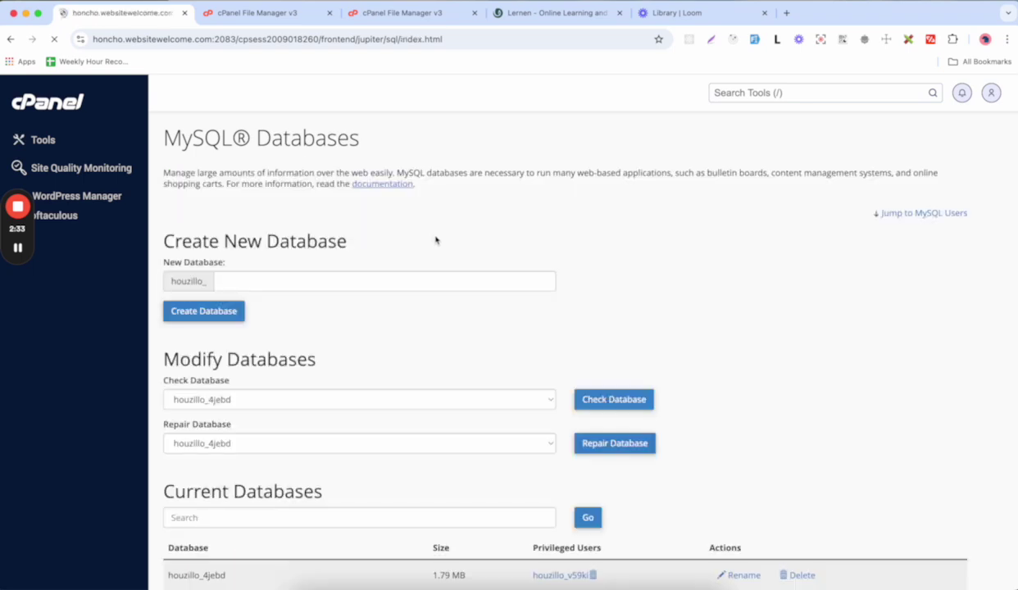
scroll(408, 281, down, 5)
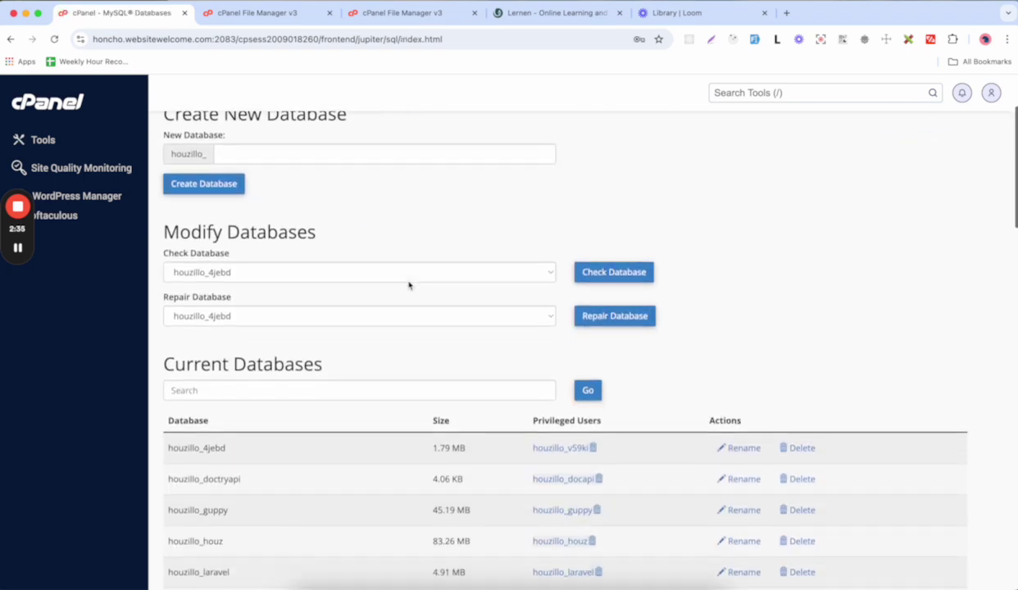
scroll(408, 285, up, 3)
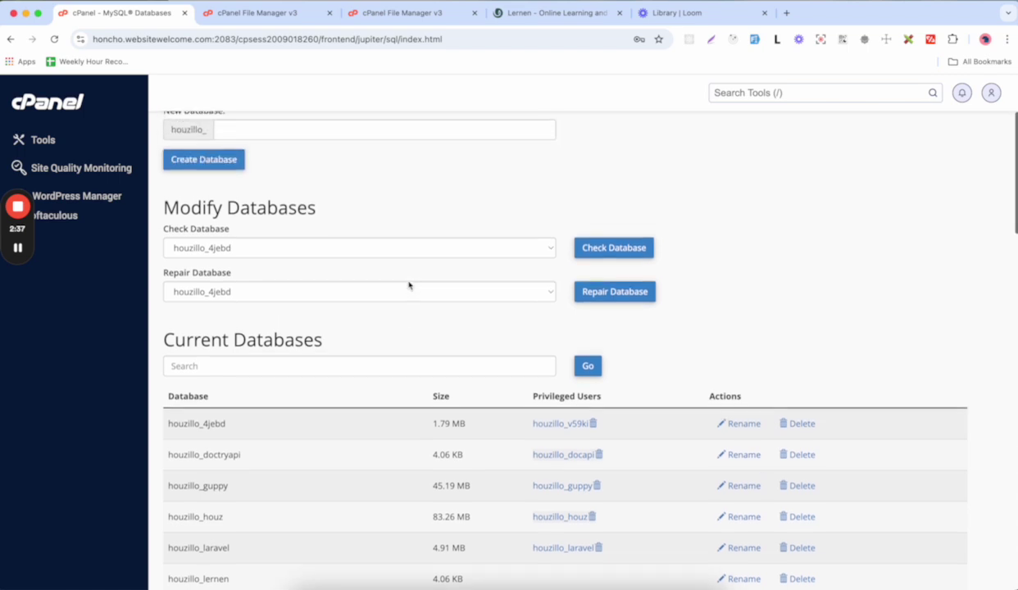
scroll(408, 285, down, 8)
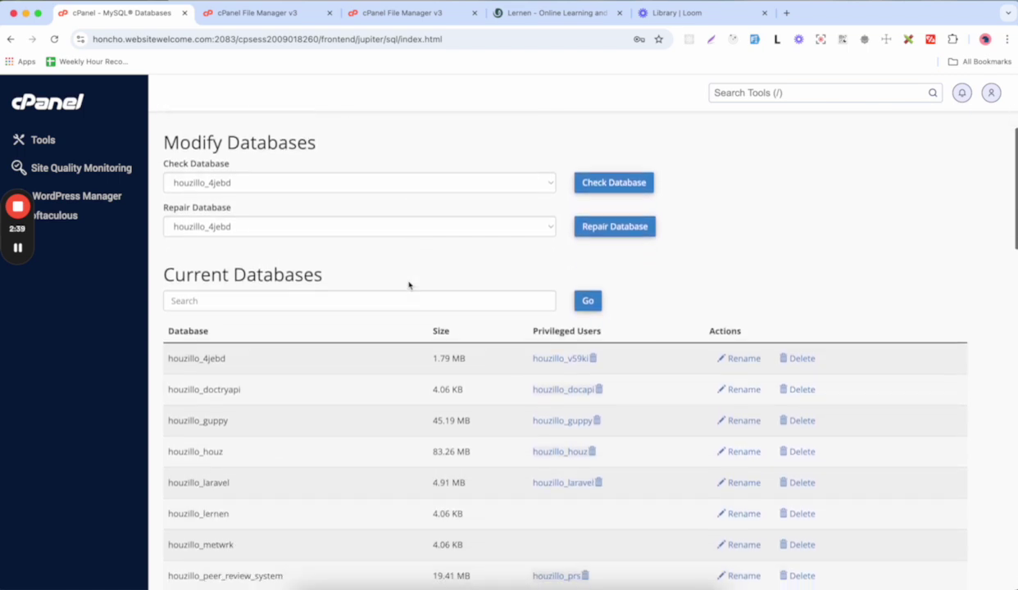
scroll(408, 285, down, 9)
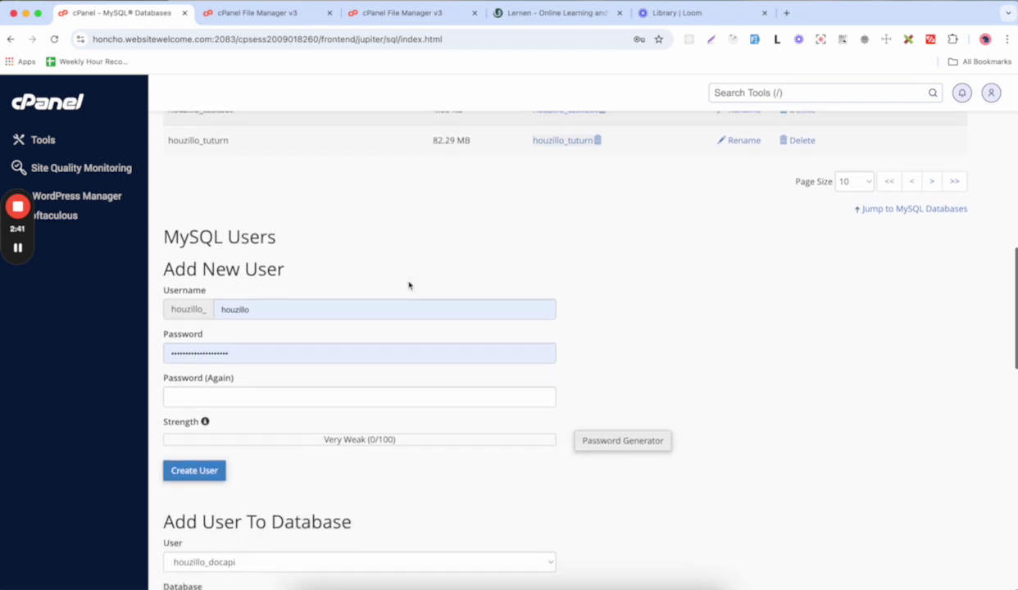
double_click(299, 266)
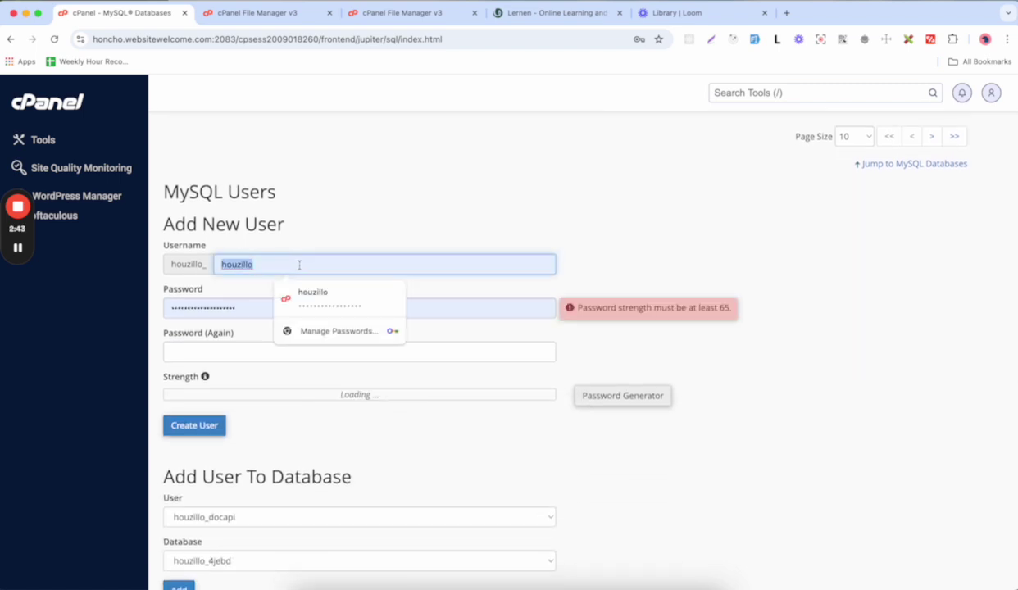
click(371, 241)
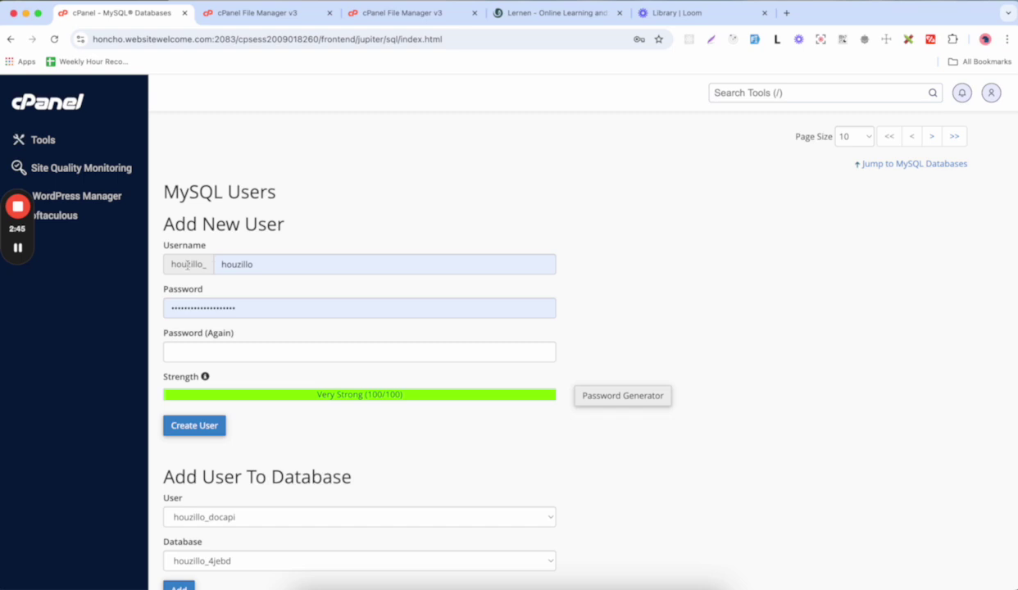
double_click(188, 264)
click(284, 263)
key(BackSpace)
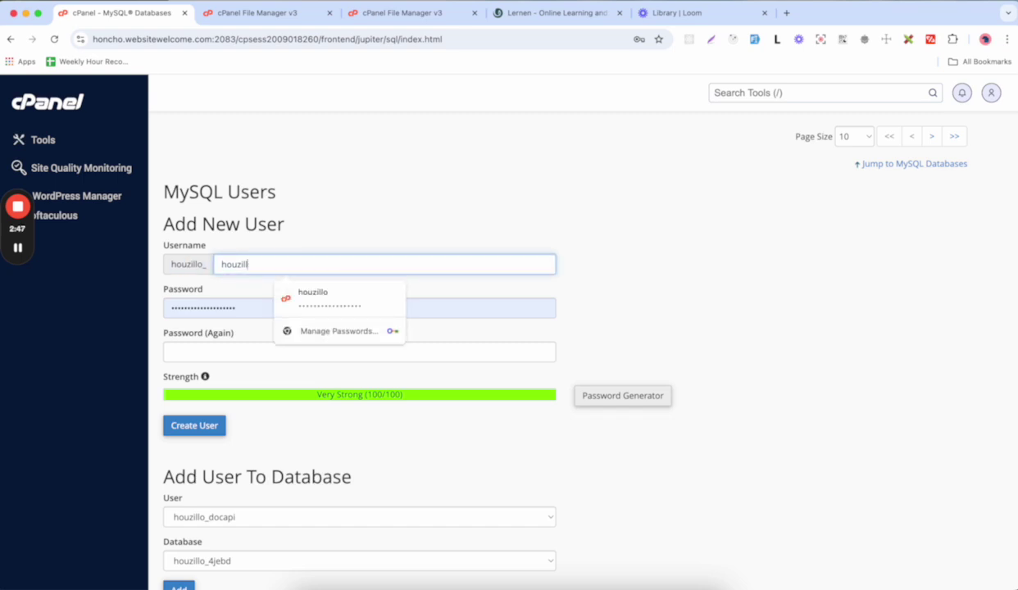
key(BackSpace)
key(BackSpace)
key(BackSpace)
key(BackSpace)
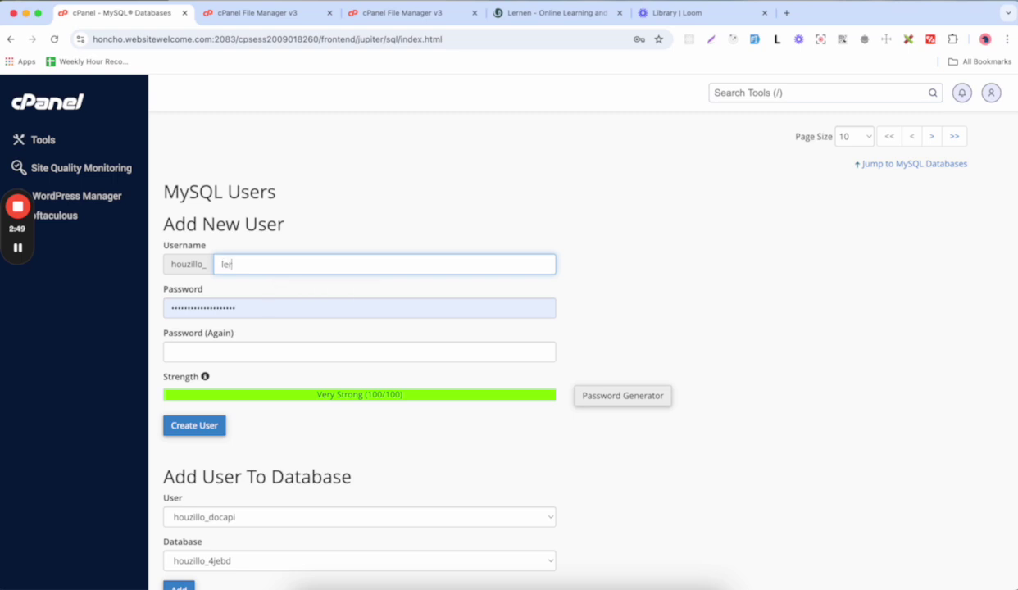
text(lernen_user)
key(super+a)
click(370, 198)
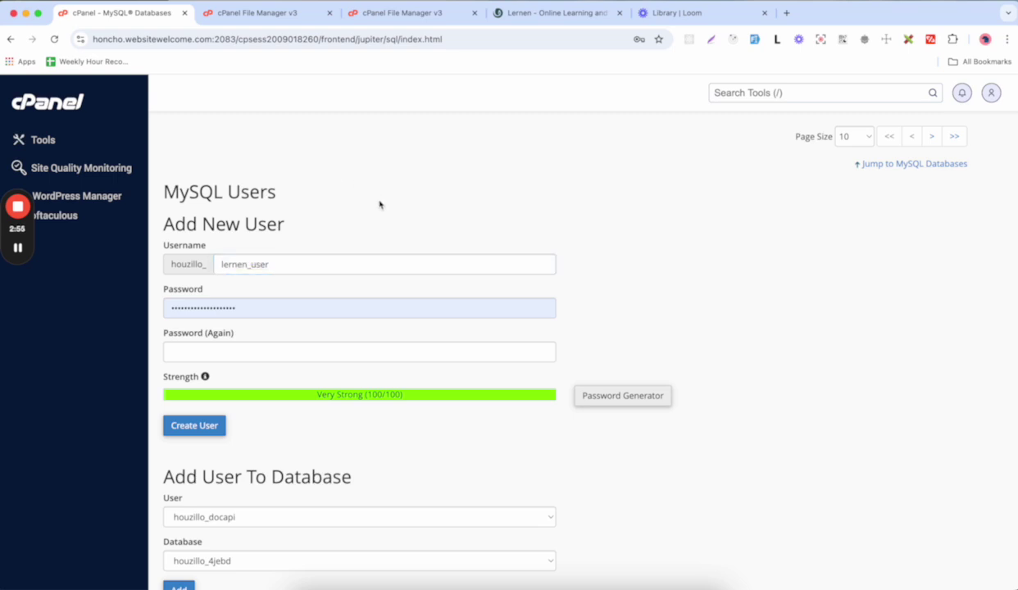
Use the password generator to produce a fresh random password for the new MySQL user
click(359, 303)
click(345, 308)
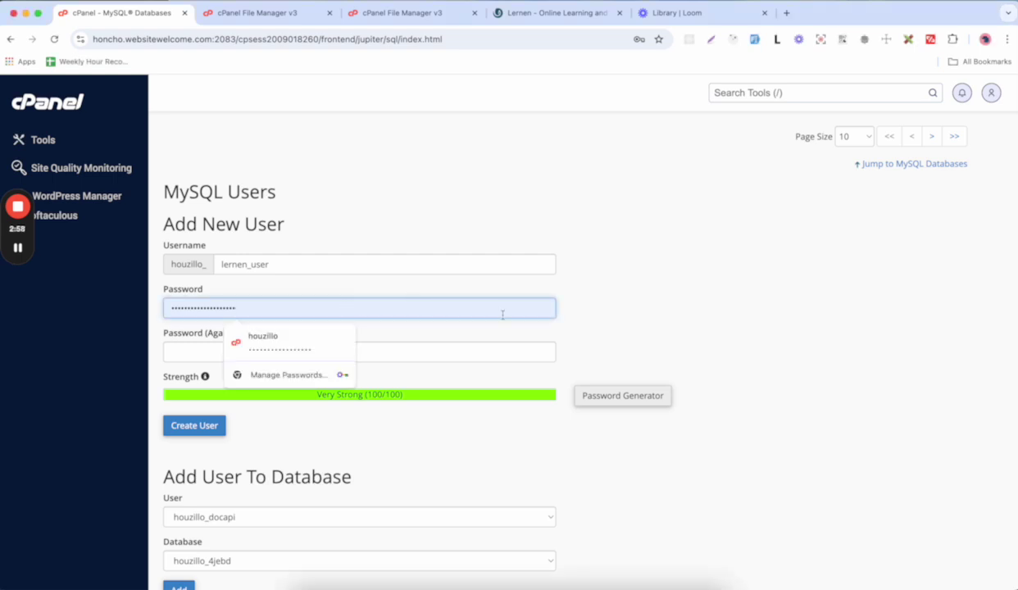
click(682, 357)
click(624, 397)
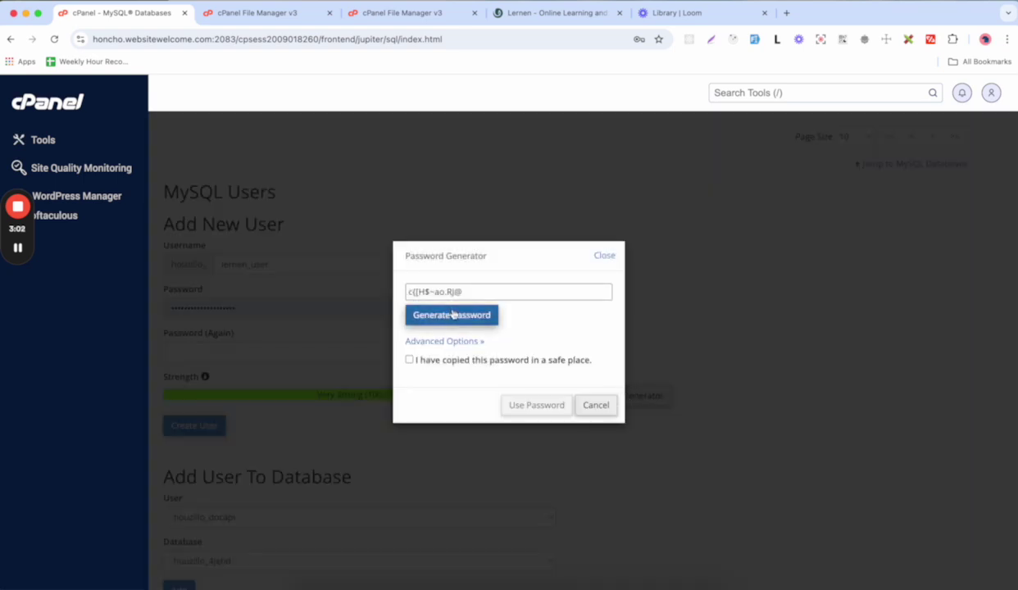
click(452, 313)
click(453, 314)
click(453, 315)
click(453, 315)
click(476, 319)
click(476, 318)
click(472, 319)
click(472, 320)
click(472, 320)
Fill both password fields with the new user's password and create the MySQL user
click(479, 292)
triple_click(478, 293)
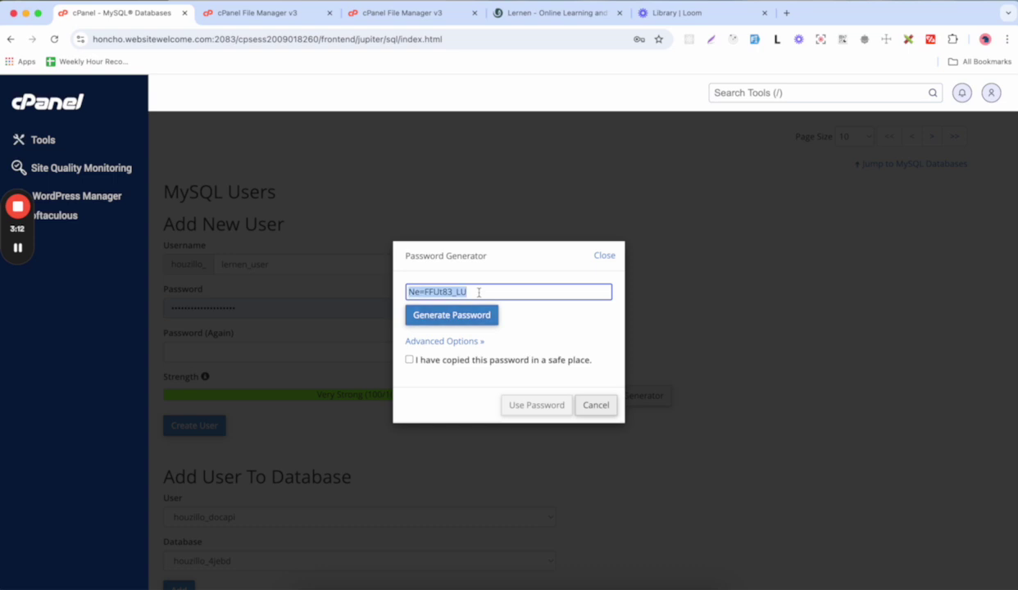
click(479, 292)
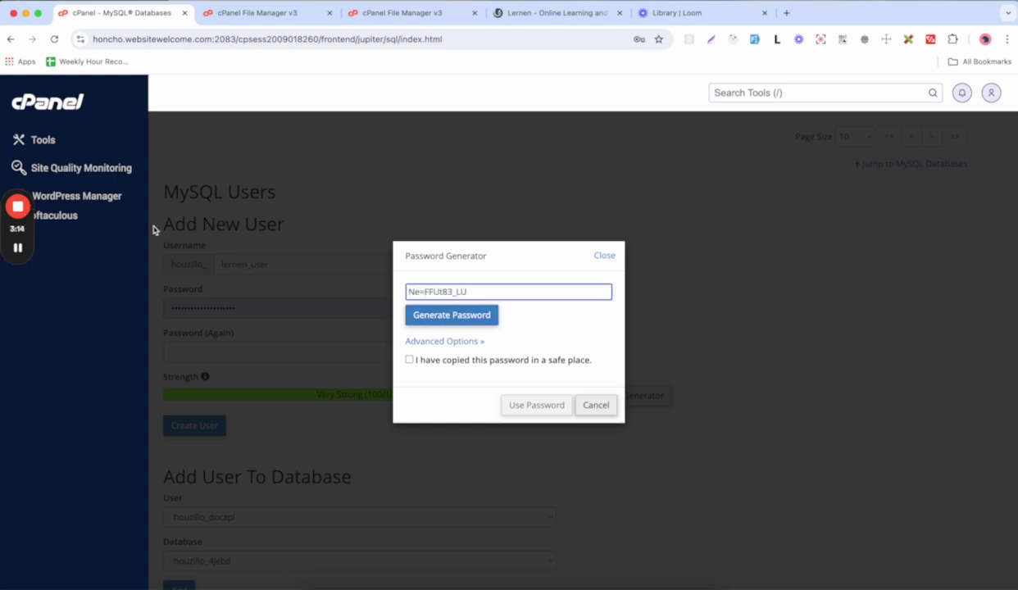
click(20, 248)
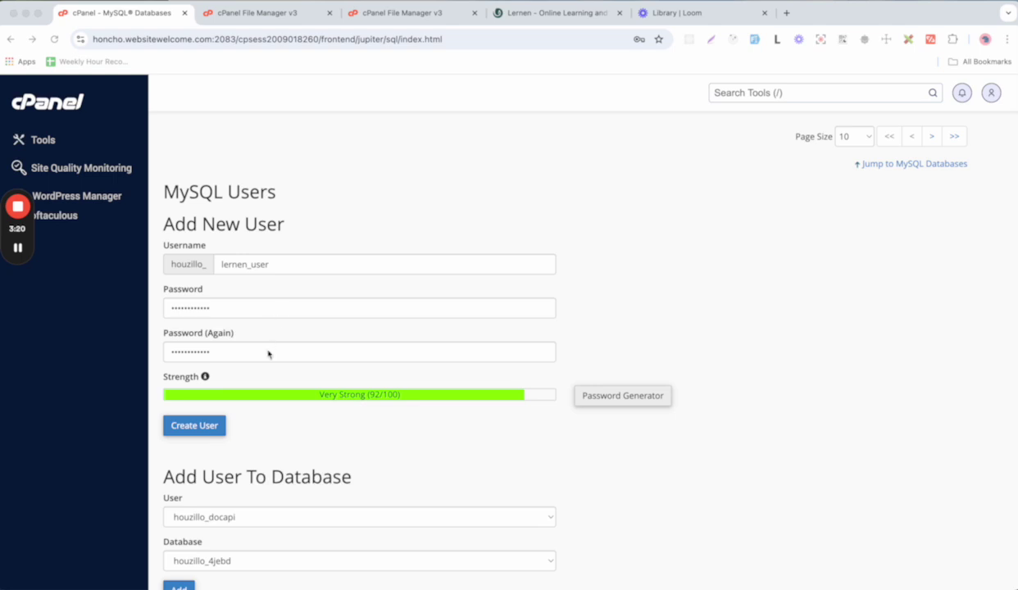
click(205, 428)
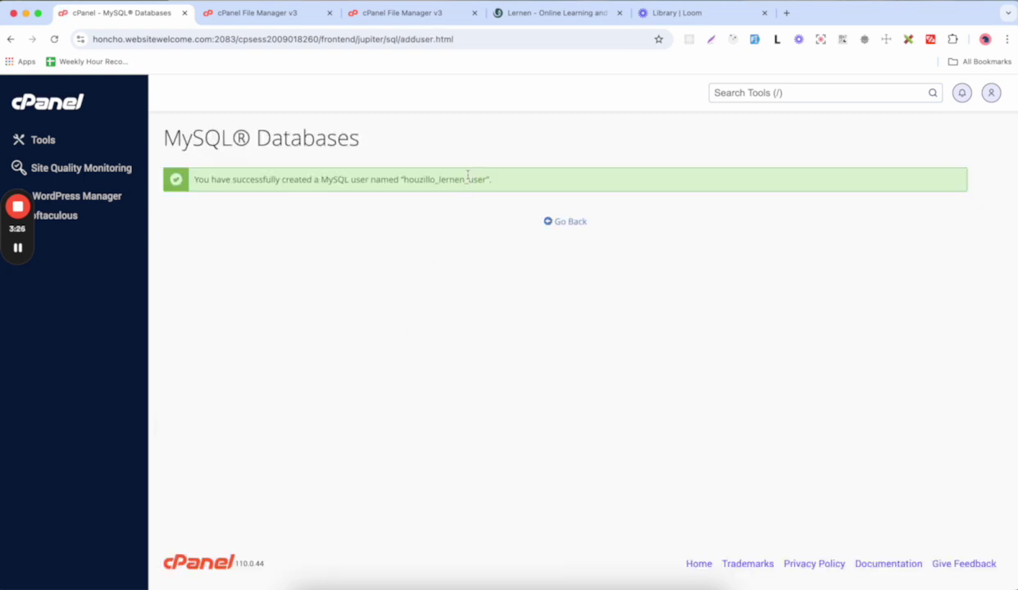
Switch to the Notes window and paste the database user's password below the database name
double_click(466, 178)
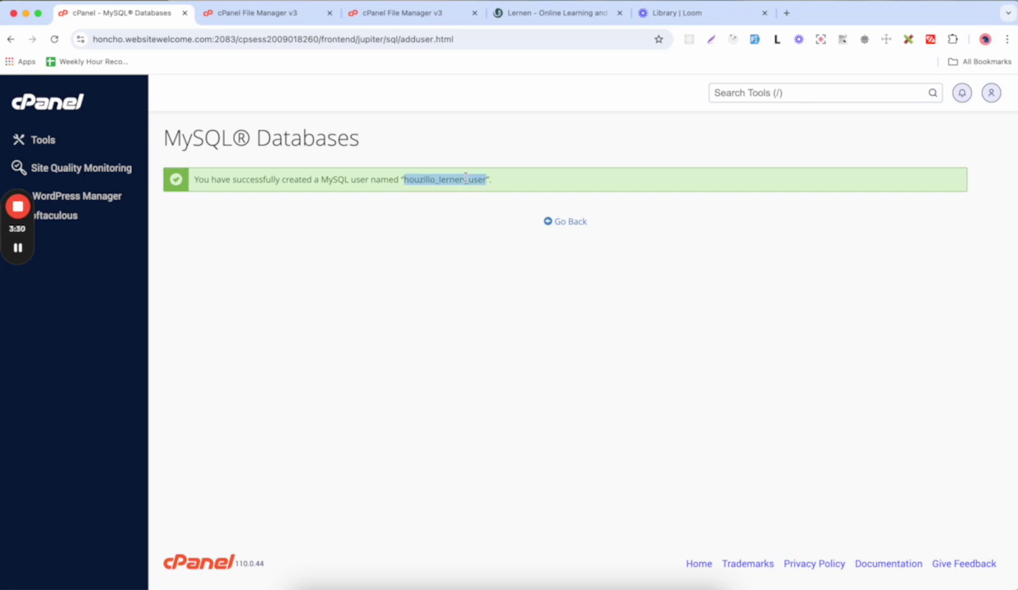
key(super+Tab)
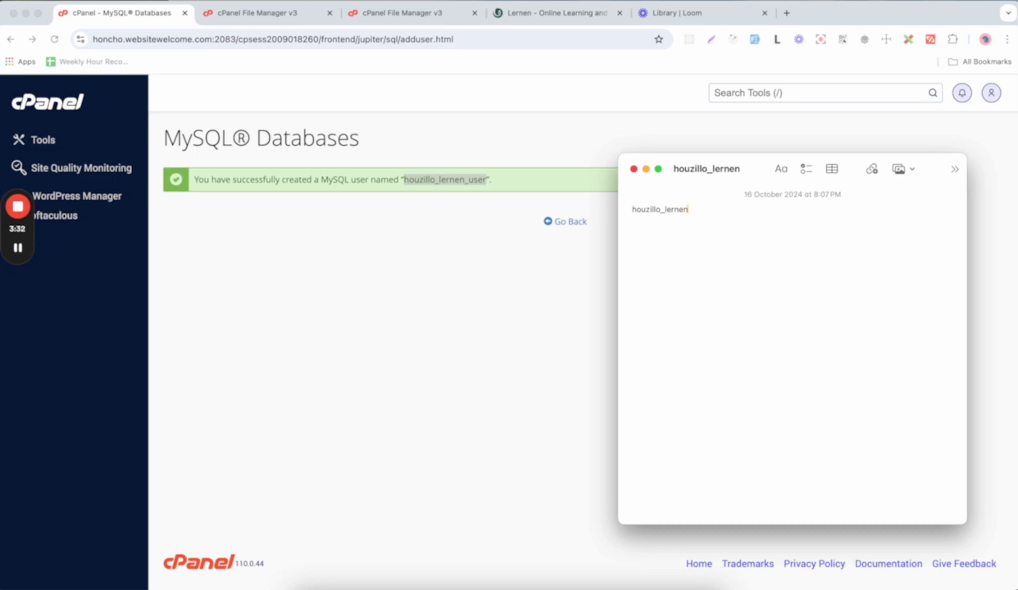
key(Return)
double_click(660, 209)
click(665, 243)
key(Return)
key(super+v)
Copy the new MySQL user's full name into the note between the database name and the password, with a blank line above it
double_click(464, 179)
key(super+c)
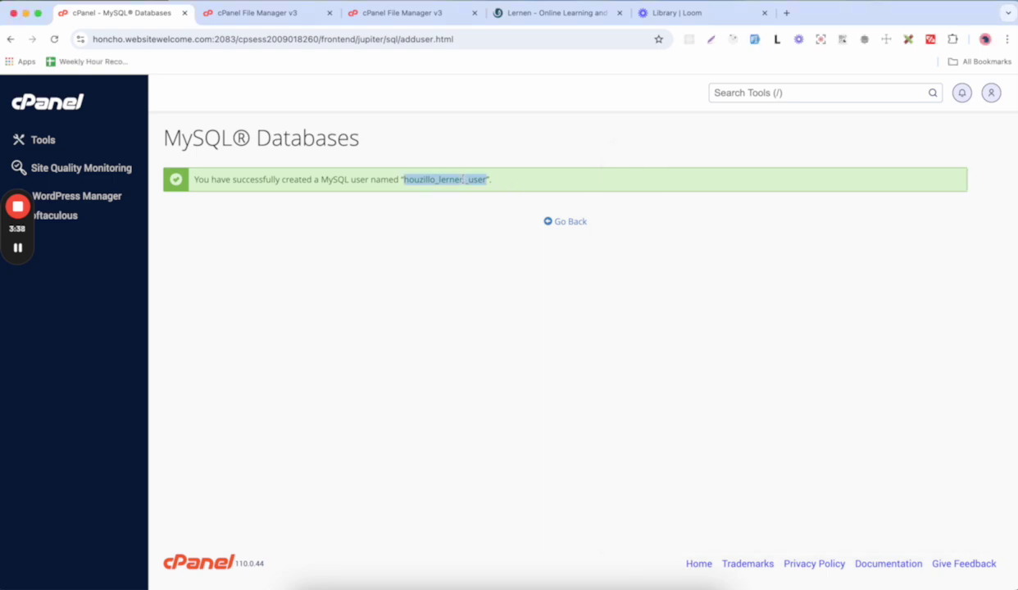
key(super+Tab)
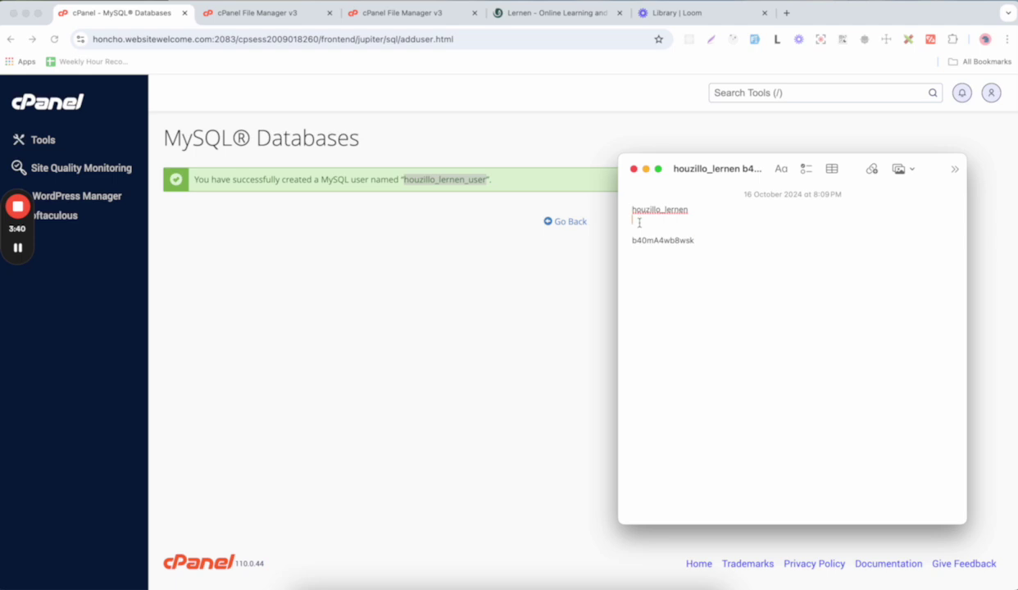
key(super+v)
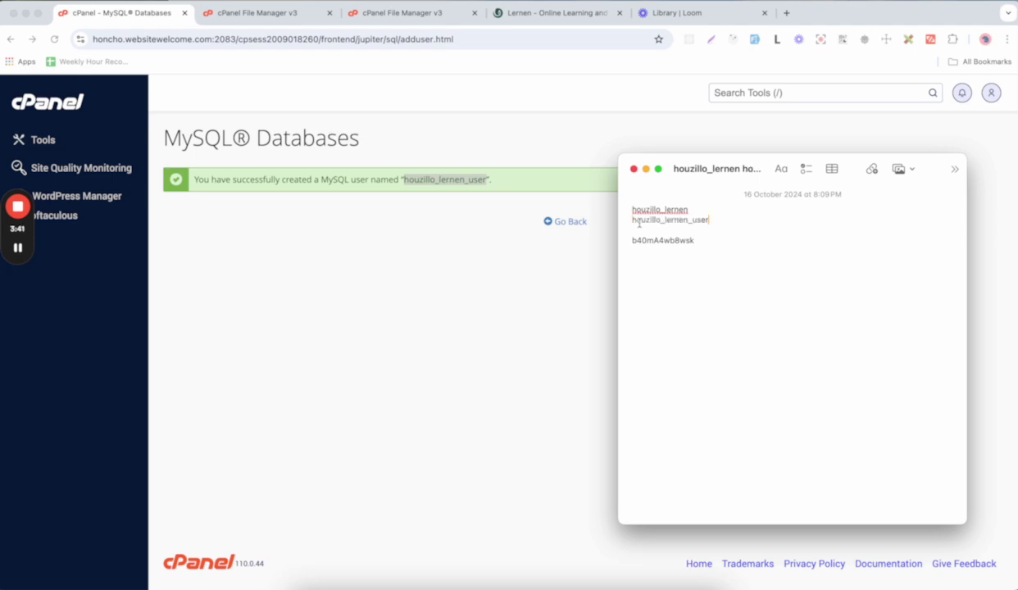
click(728, 213)
key(Return)
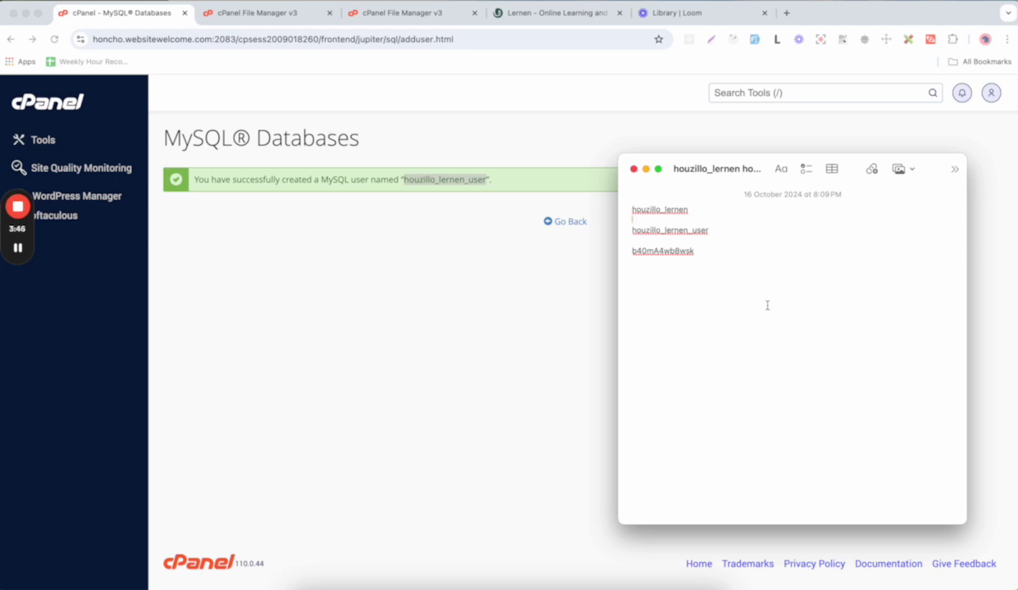
Return to the MySQL Databases page and go to the Add User To Database section
click(600, 273)
click(581, 225)
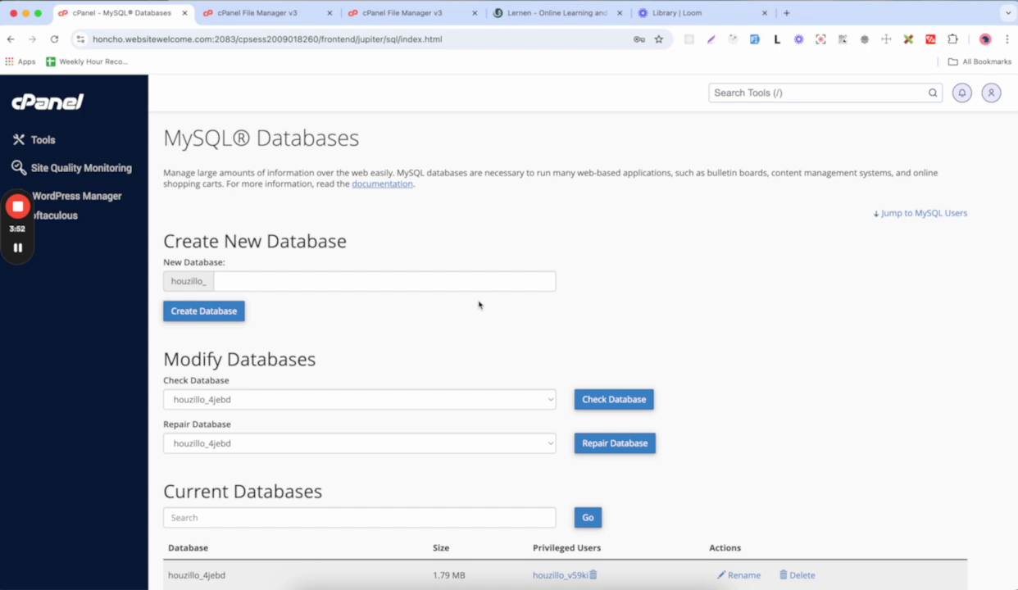
scroll(479, 302, down, 2)
scroll(479, 305, down, 2)
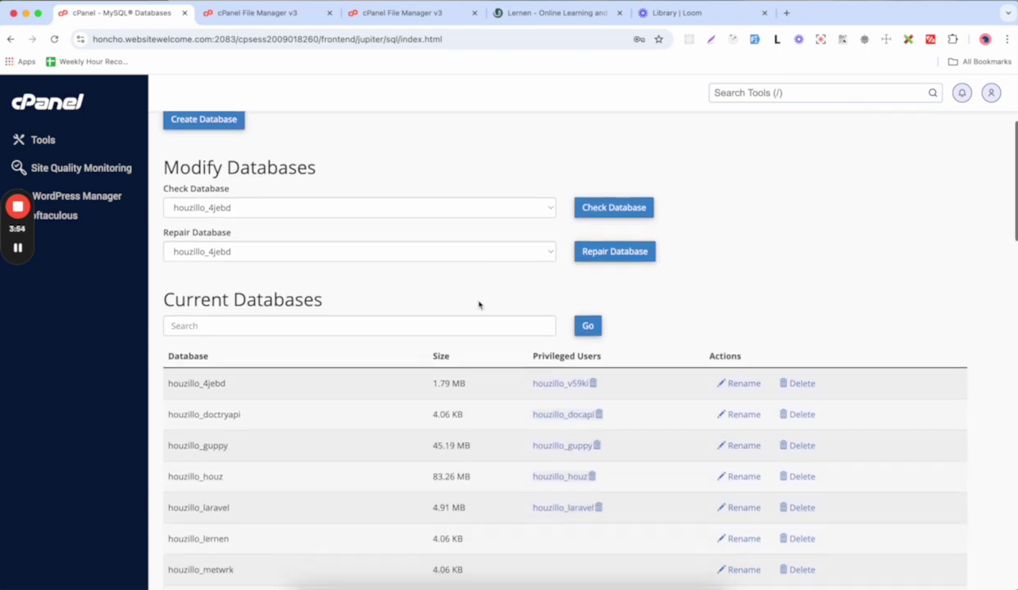
scroll(480, 305, down, 10)
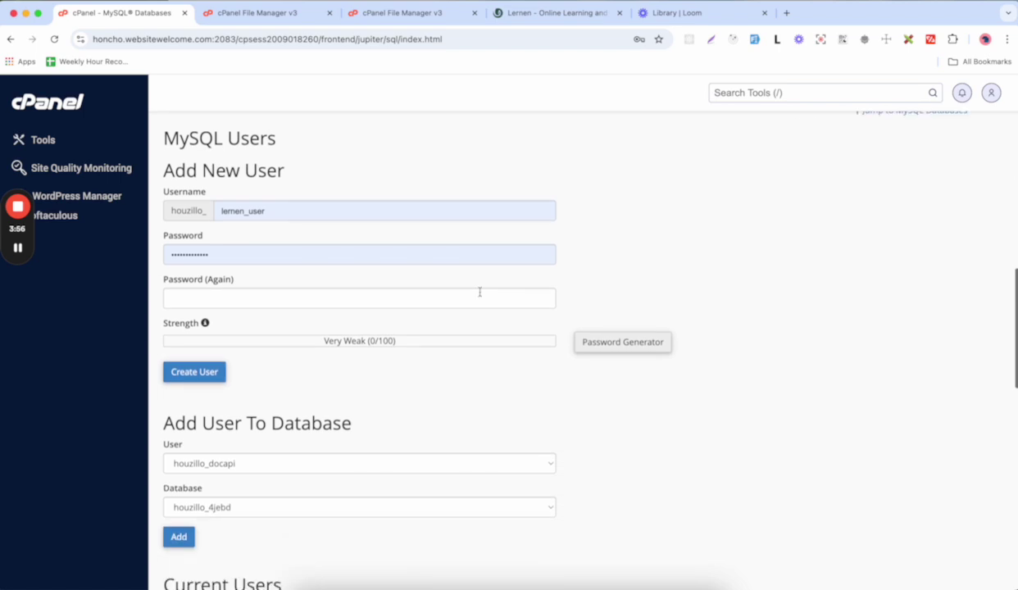
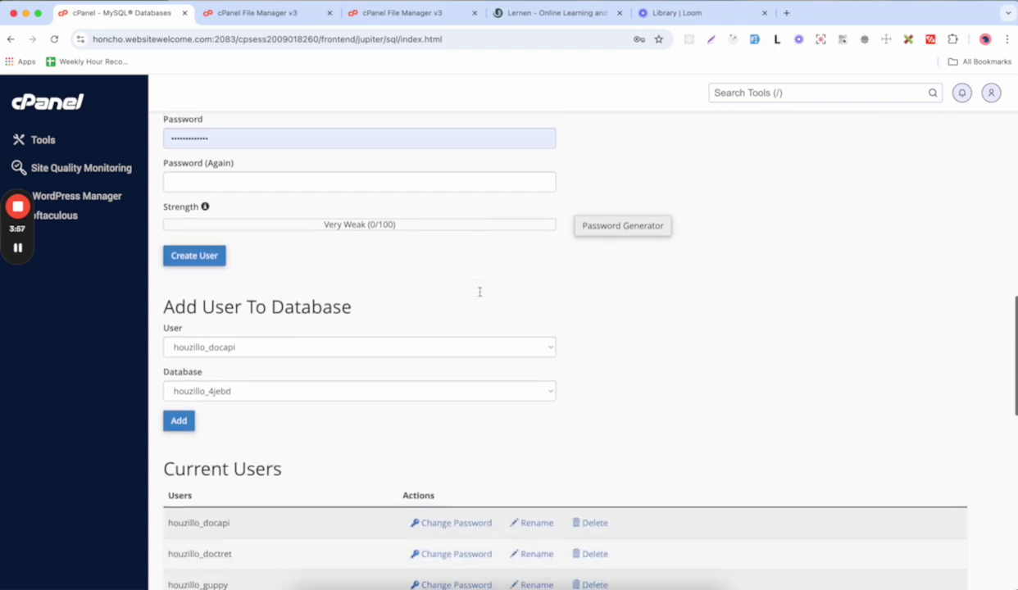
click(480, 297)
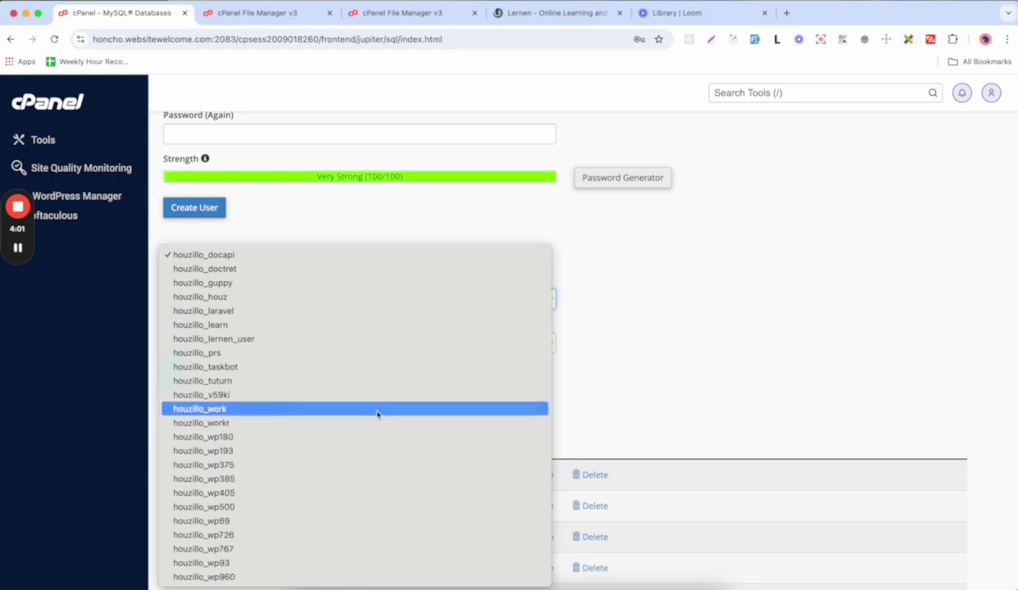
click(324, 327)
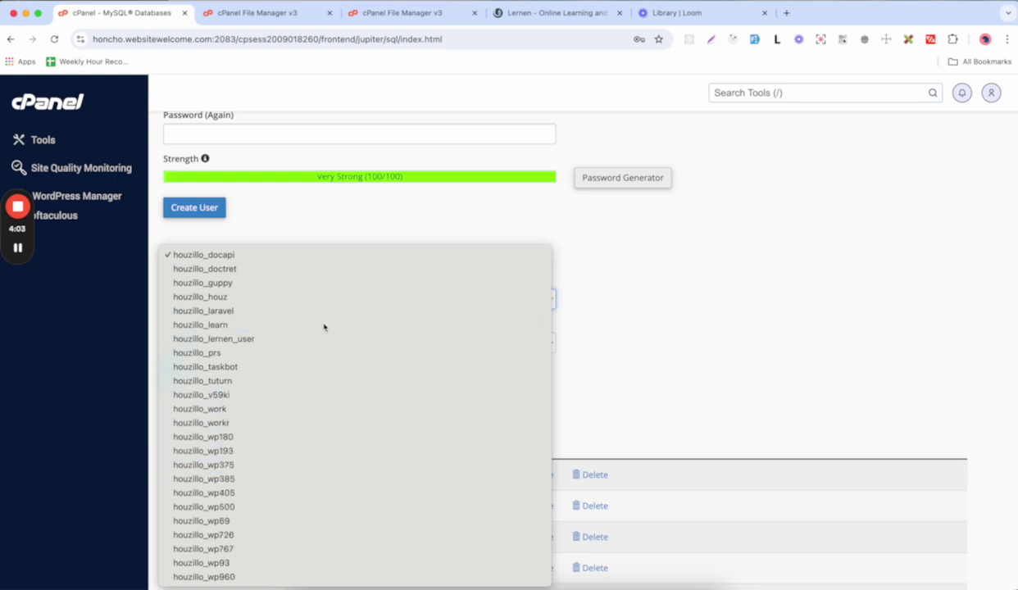
click(373, 336)
scroll(354, 427, down, 3)
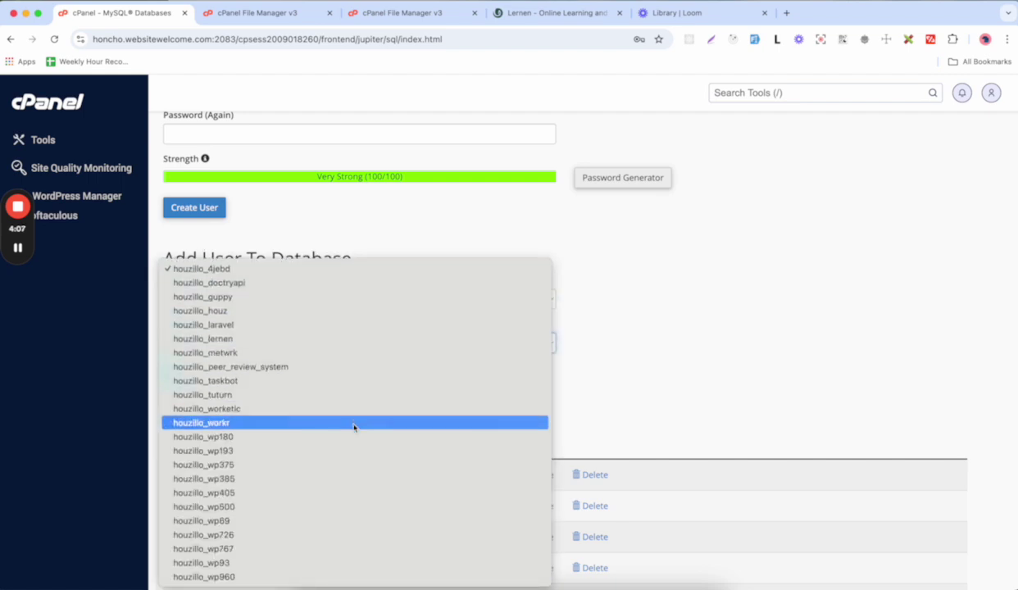
click(400, 230)
Add the user houzillo_lernen_user to the database houzillo_lernen
click(382, 298)
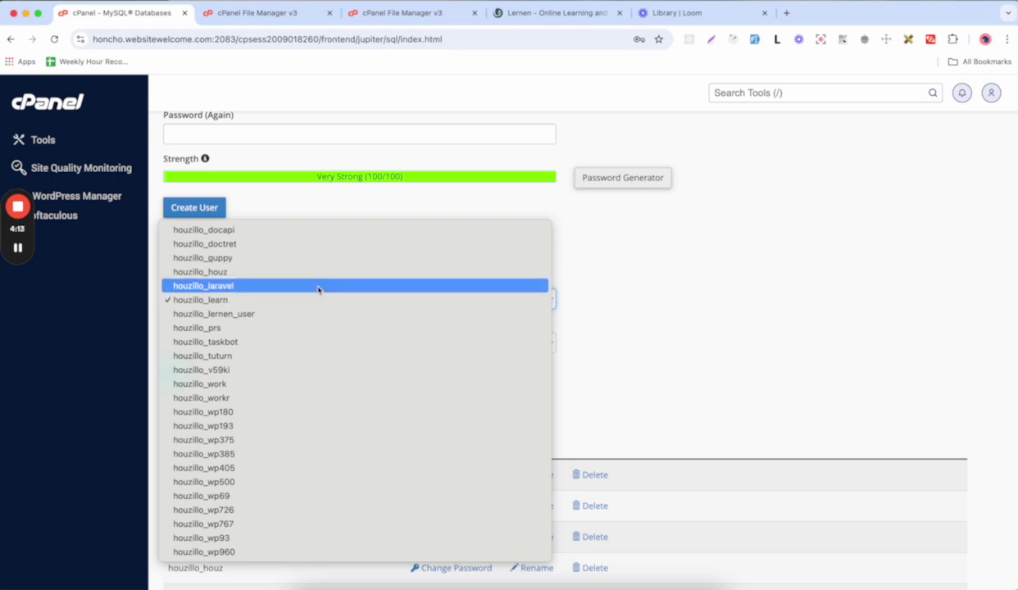
click(318, 313)
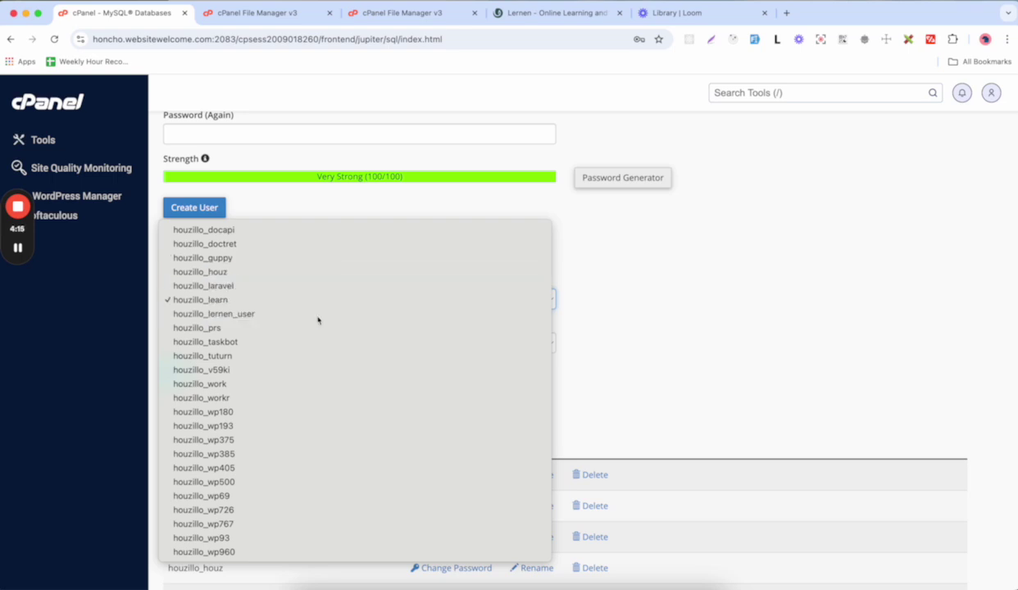
click(338, 342)
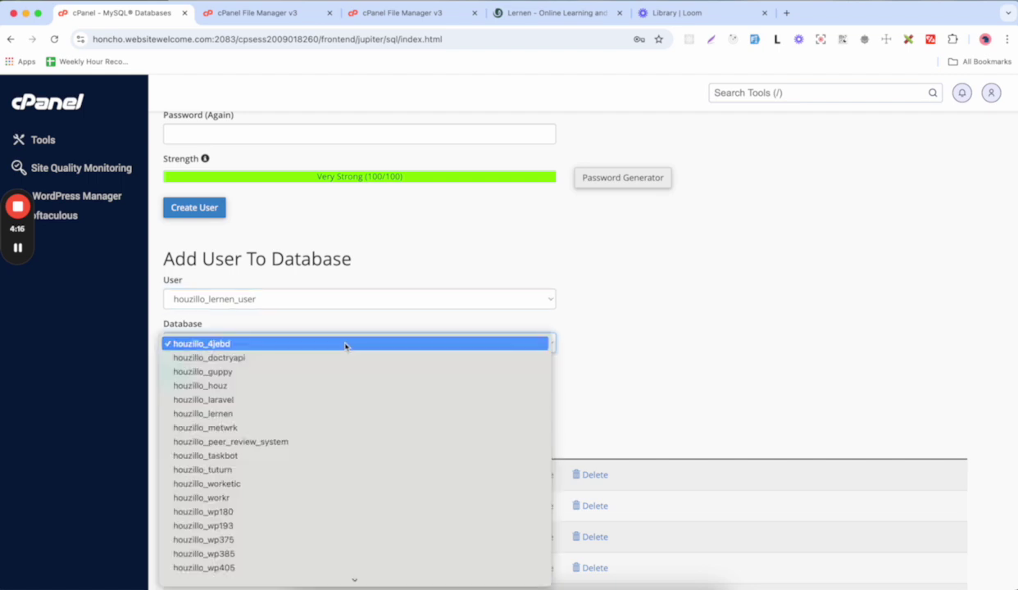
click(321, 416)
click(170, 362)
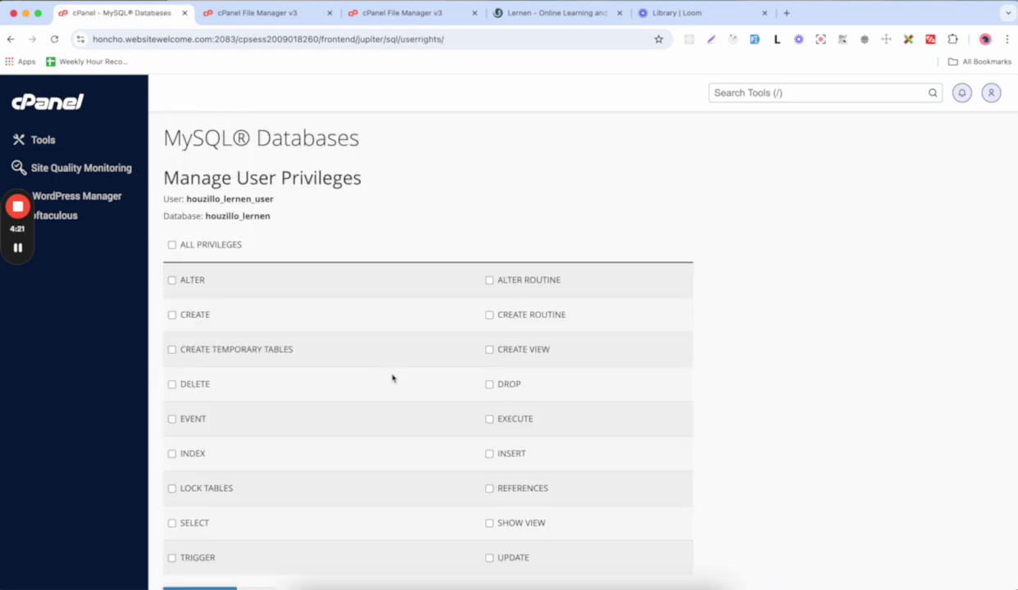
Grant the user ALL PRIVILEGES on the houzillo_lernen database and save the changes
click(227, 245)
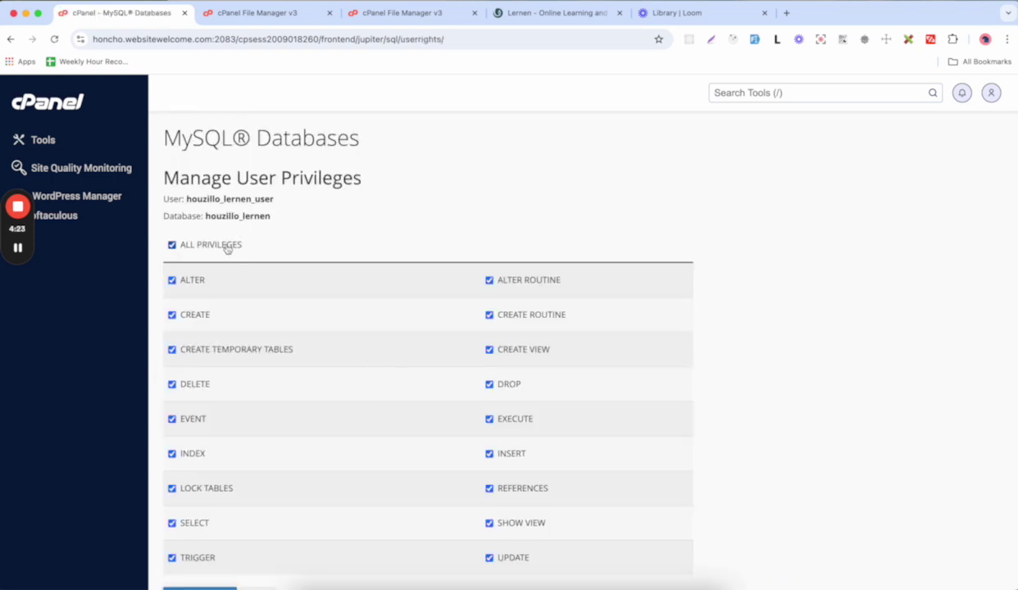
scroll(227, 248, down, 3)
click(193, 485)
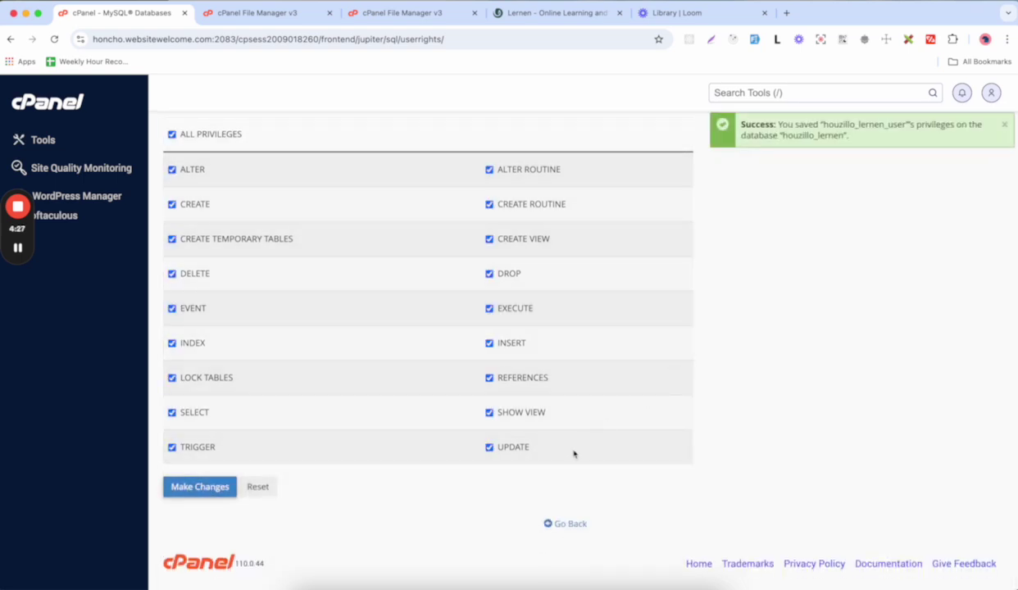
Return to the MySQL Databases page and check the houzillo_lernen row and its privileged user under Current Databases
click(564, 523)
scroll(540, 292, down, 6)
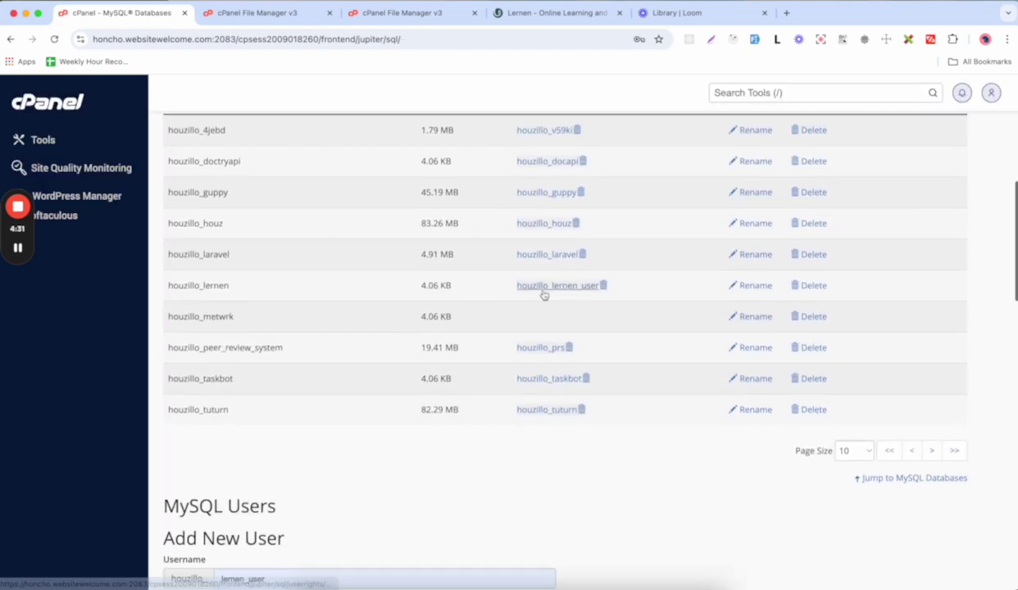
scroll(543, 295, up, 1)
scroll(192, 440, down, 2)
scroll(193, 443, down, 1)
scroll(205, 368, up, 2)
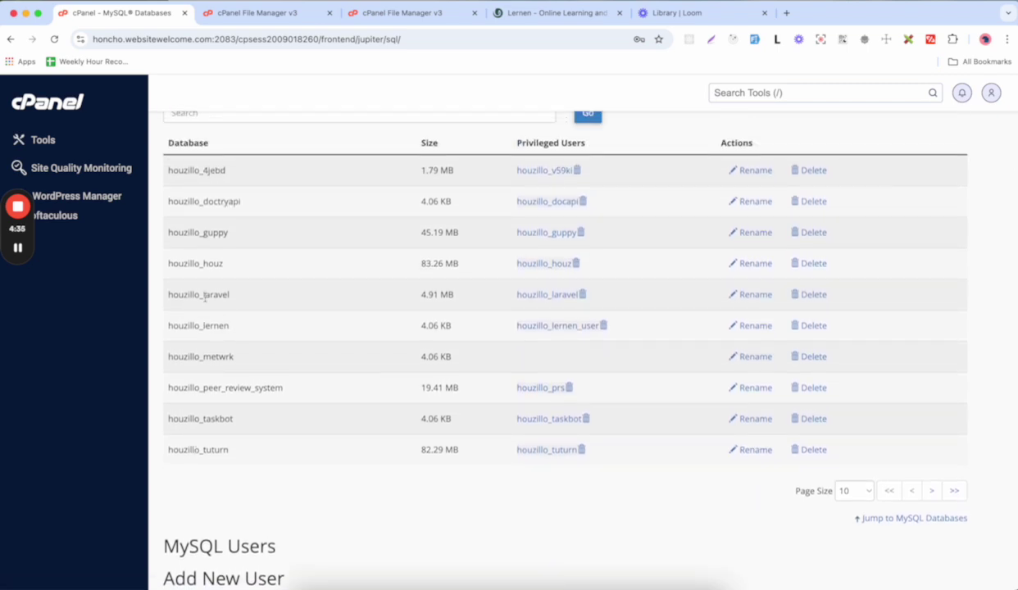
double_click(215, 324)
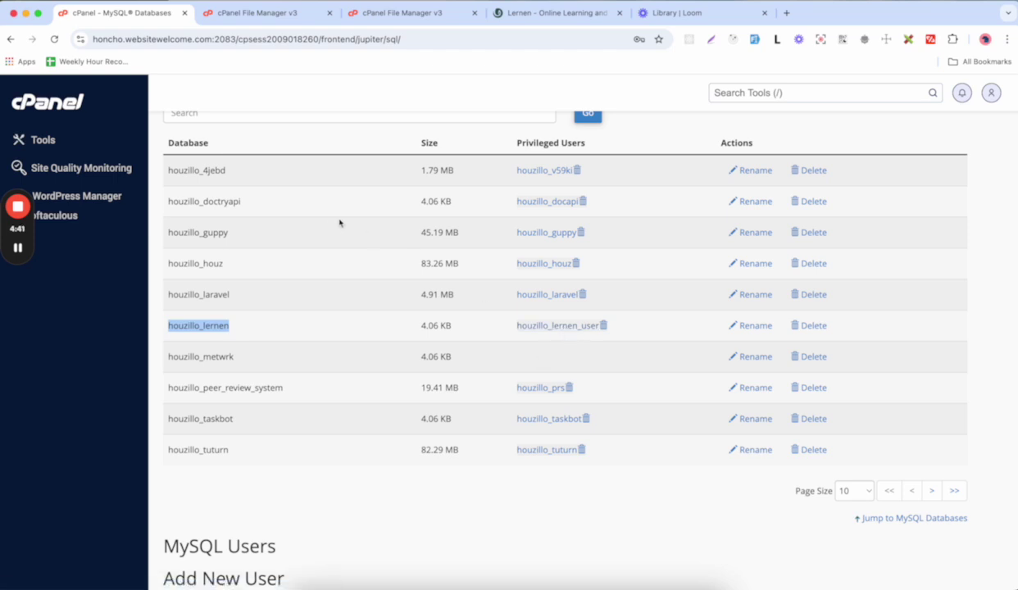
scroll(339, 222, up, 5)
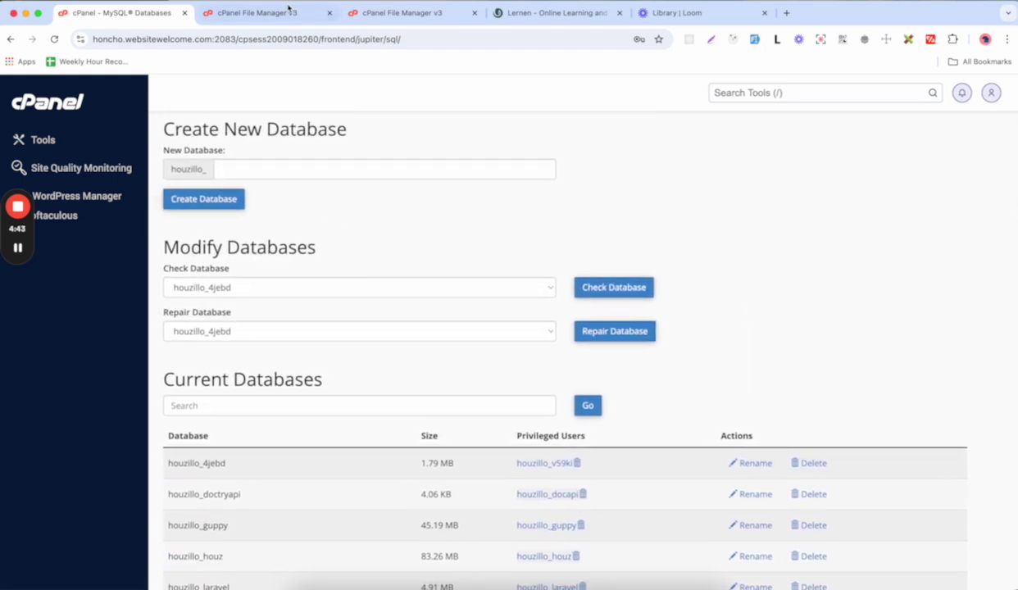
Close the duplicate File Manager tab and open the .env file of lernen.houzillo.com for editing
click(283, 14)
click(368, 14)
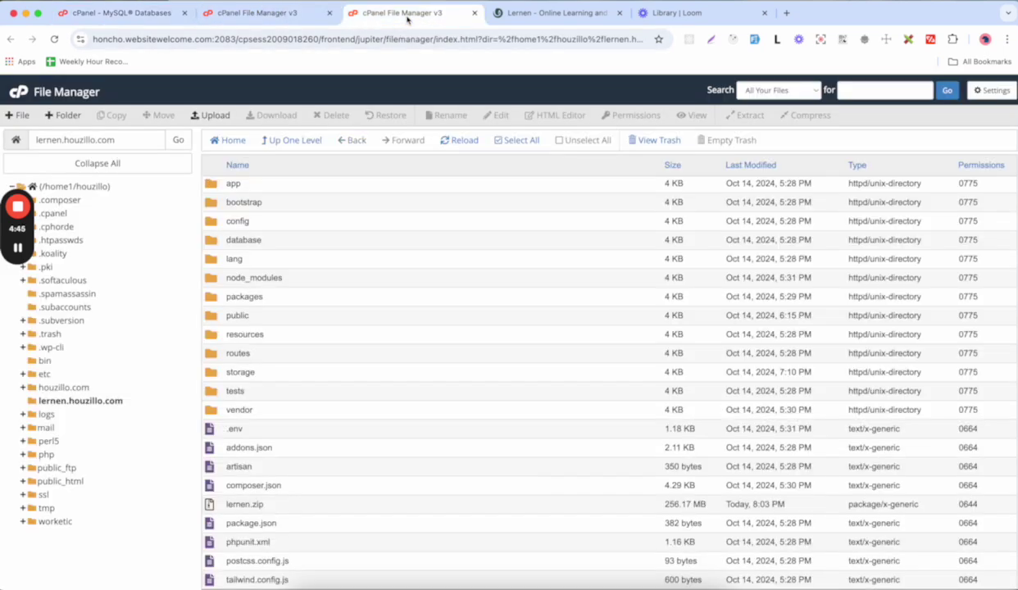
key(super+w)
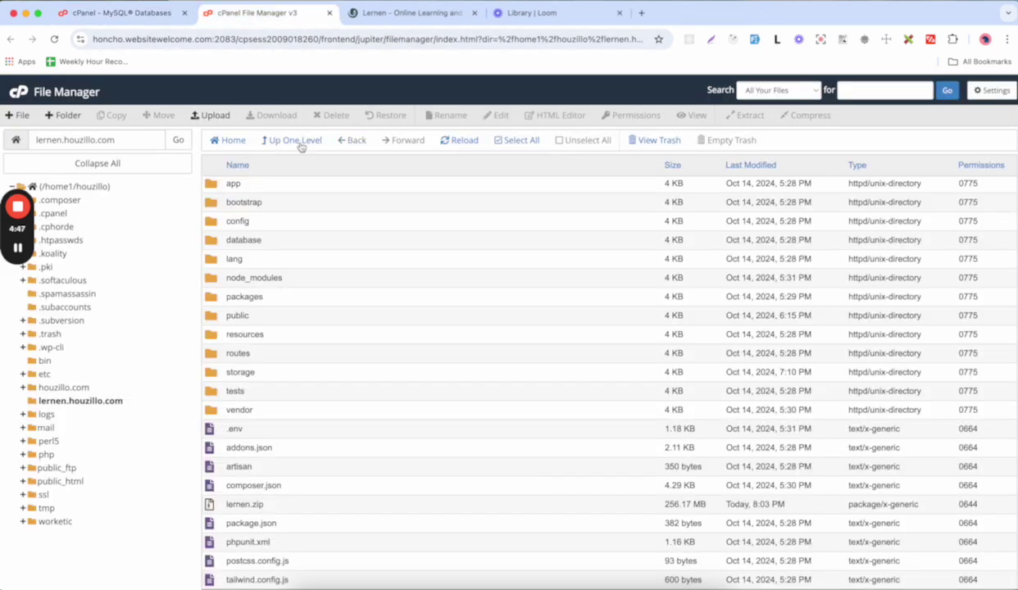
click(252, 432)
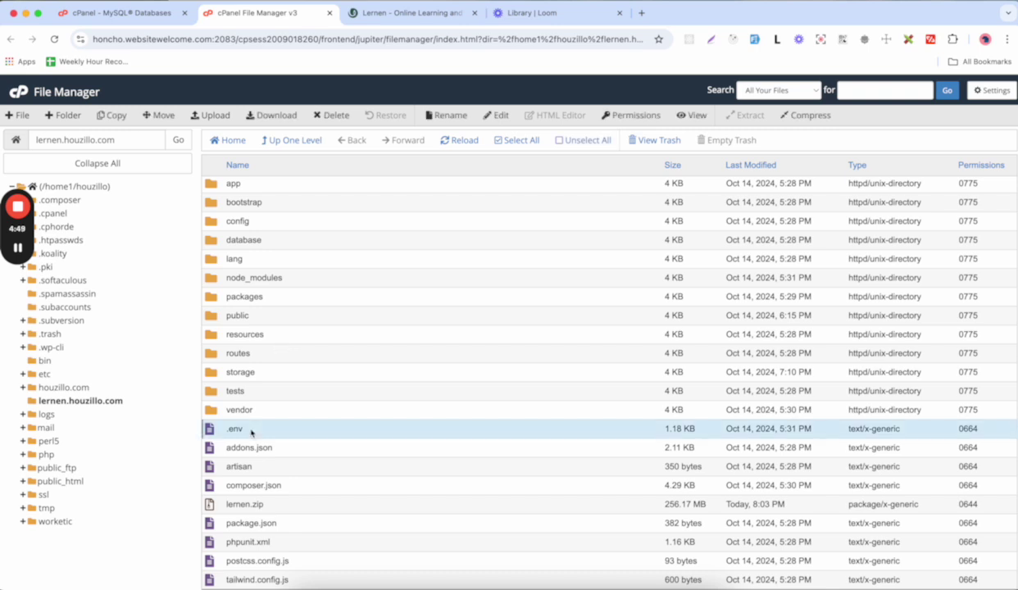
right_click(256, 435)
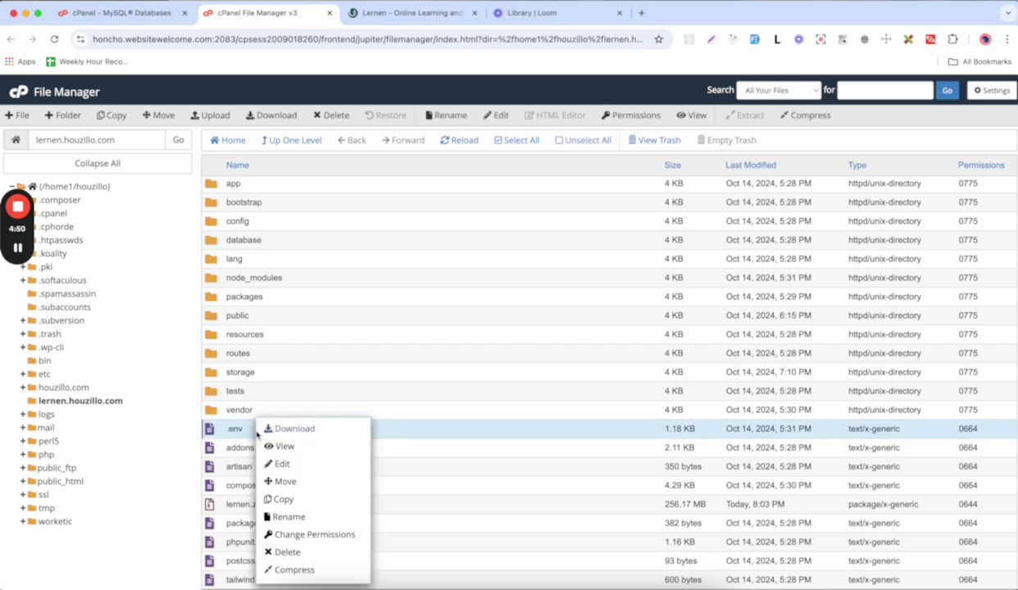
click(277, 460)
click(607, 418)
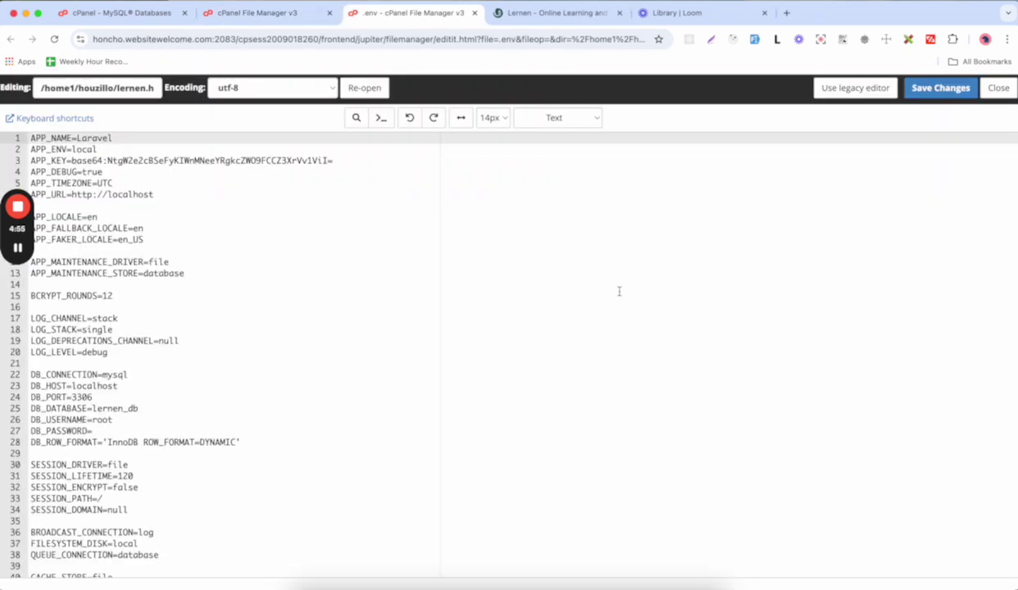
Examine the database connection settings in the .env file, from DB_CONNECTION to DB_ROW_FORMAT
scroll(375, 304, down, 4)
scroll(375, 305, up, 2)
scroll(376, 305, up, 1)
click(141, 311)
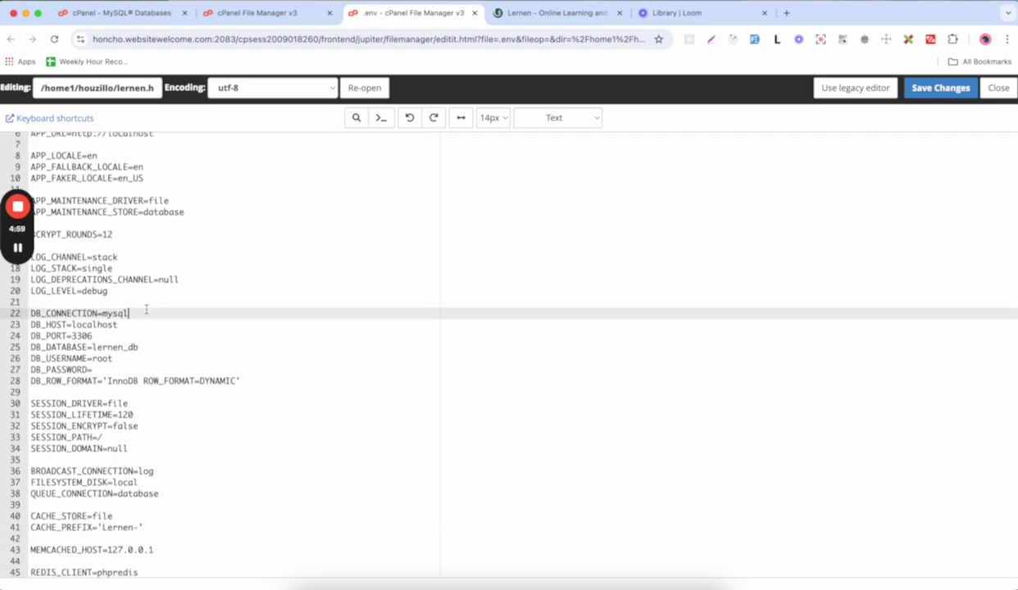
click(267, 388)
drag(267, 386, 30, 313)
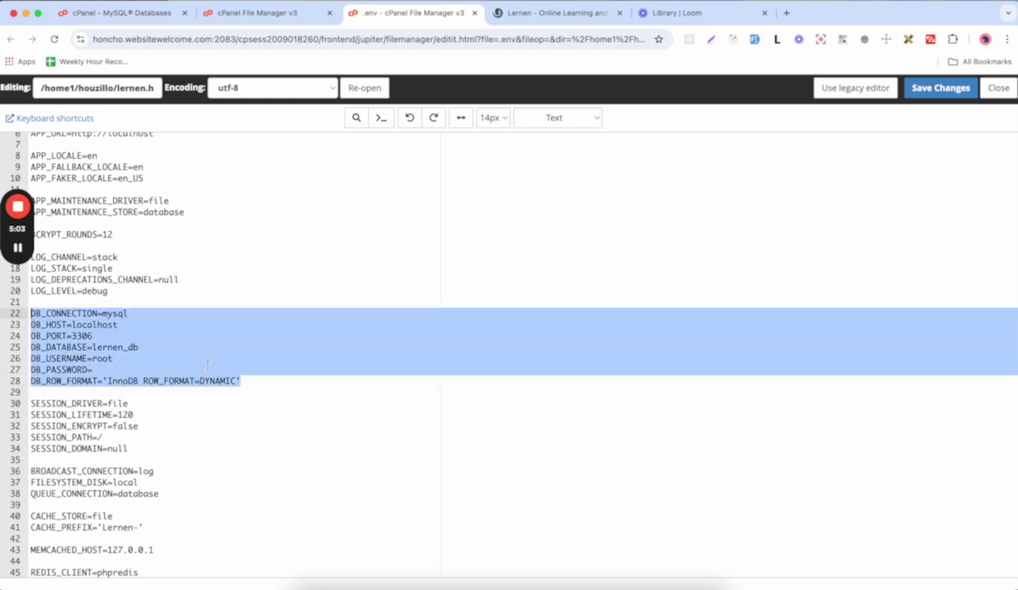
click(207, 365)
Replace the DB_DATABASE value in the .env file with houzillo_lernen, copied from the note
double_click(118, 347)
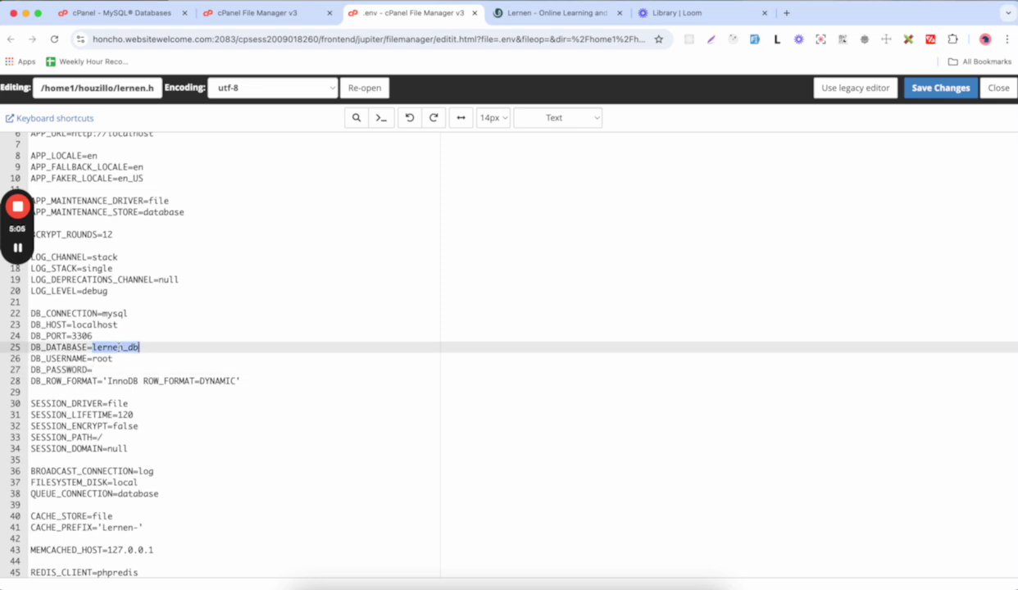
click(107, 348)
key(super+Tab)
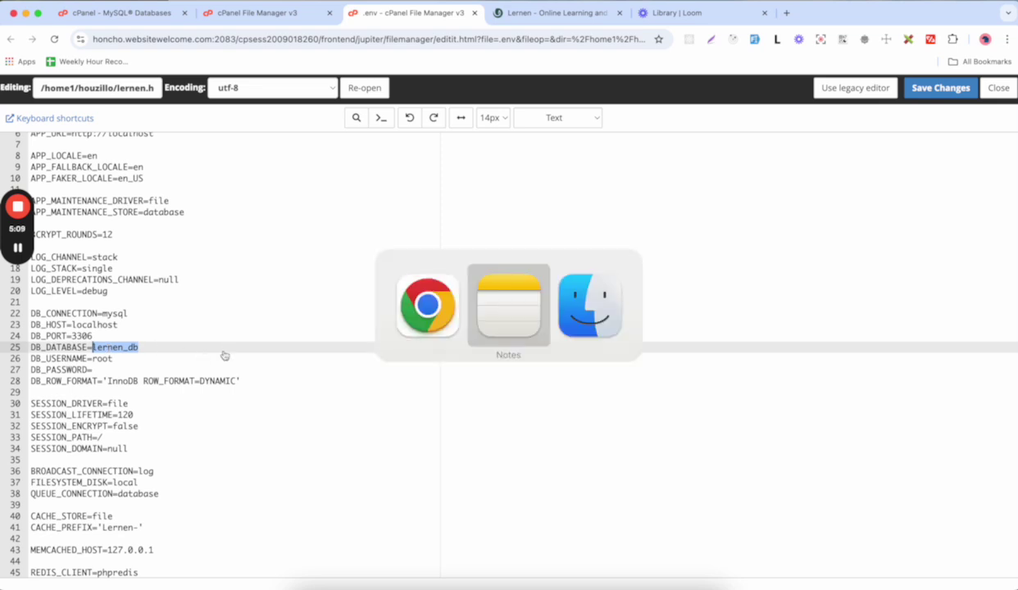
double_click(659, 211)
key(super+c)
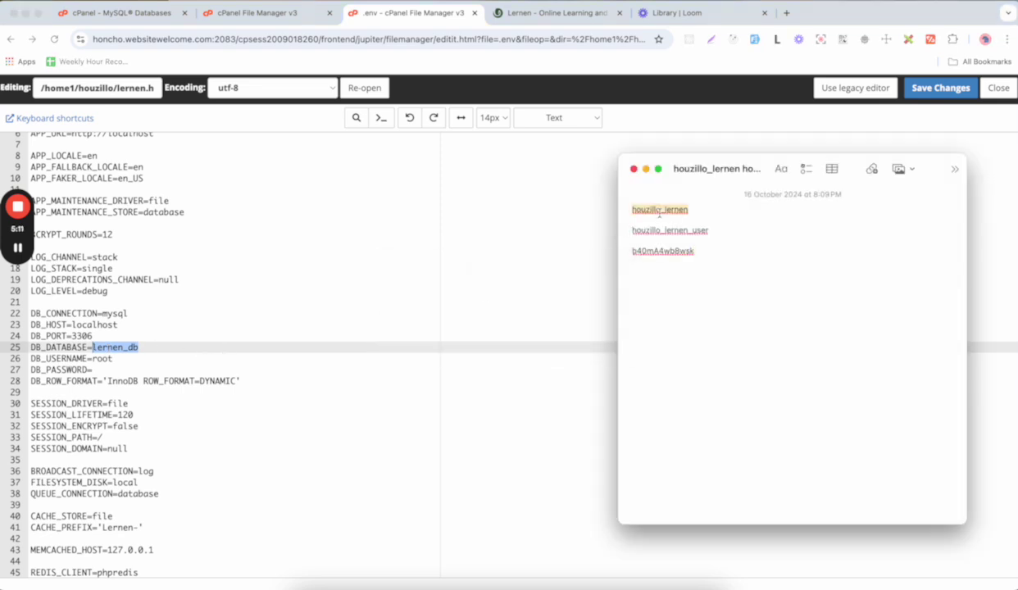
key(super+Tab)
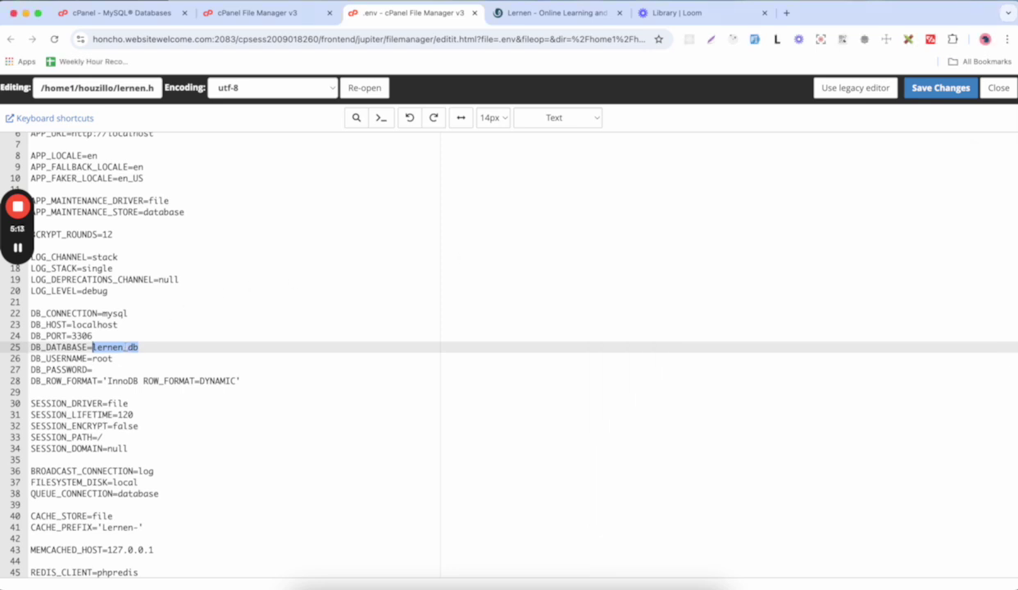
key(super+v)
Replace the DB_USERNAME value in the .env file with houzillo_lernen_user, copied from the note
key(super+Tab)
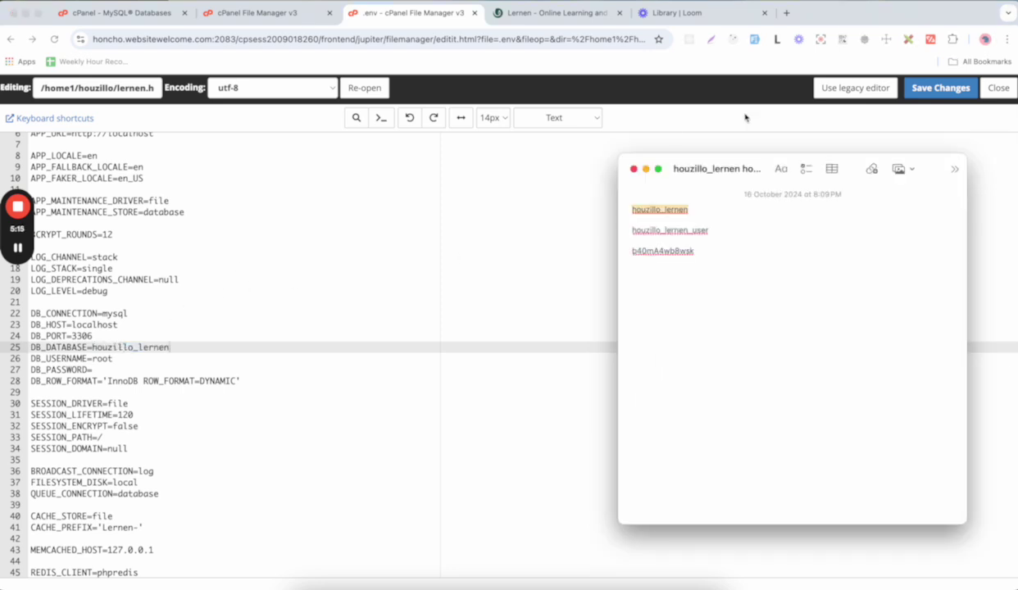
click(653, 242)
double_click(691, 228)
key(super+c)
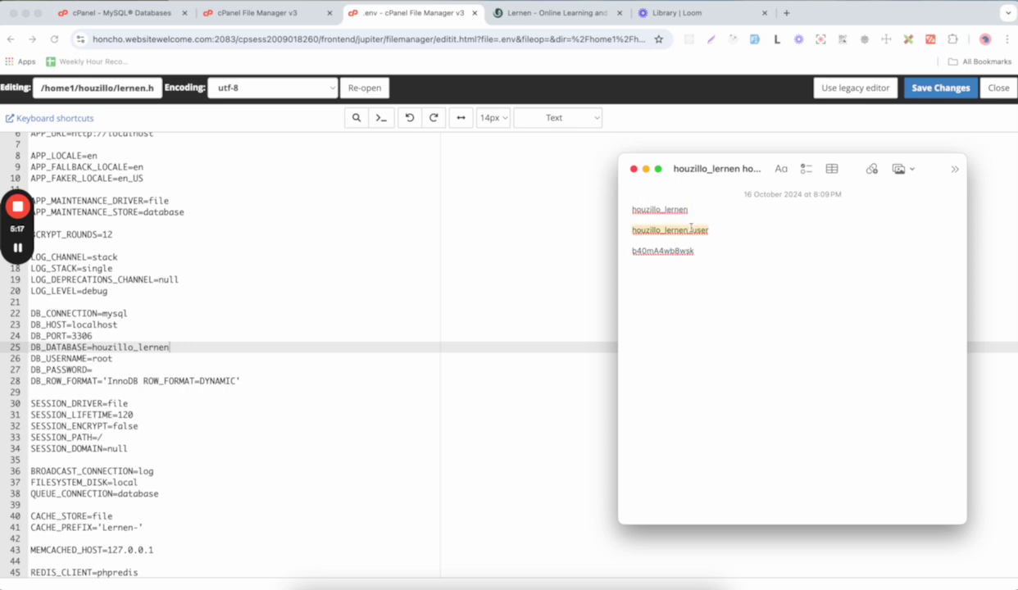
key(super+Tab)
double_click(105, 357)
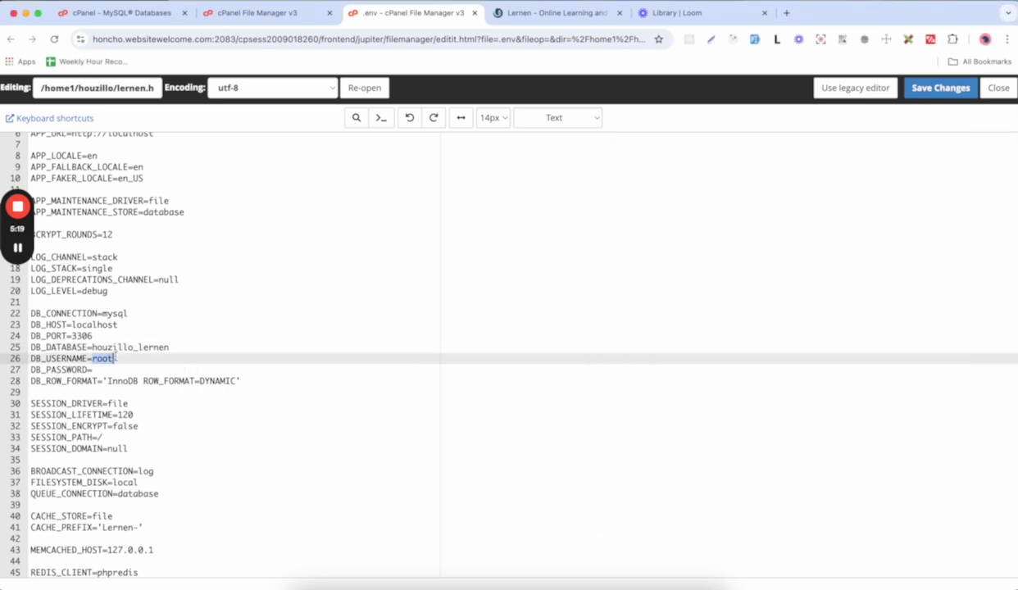
key(super+v)
double_click(57, 358)
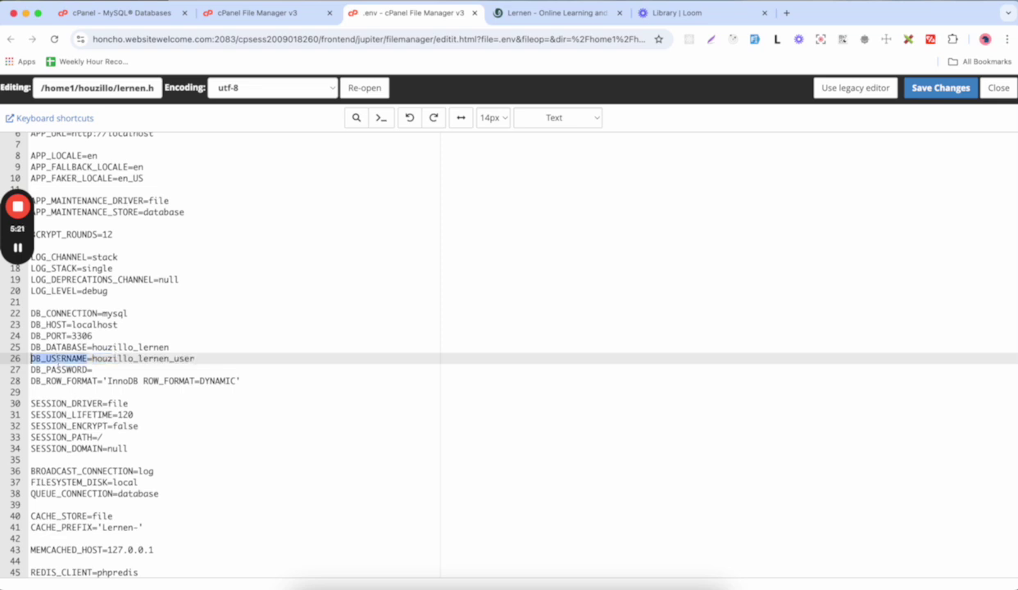
Copy the database user's password from the note and paste it as the DB_PASSWORD value in the .env file
key(super+Tab)
double_click(670, 251)
key(super+c)
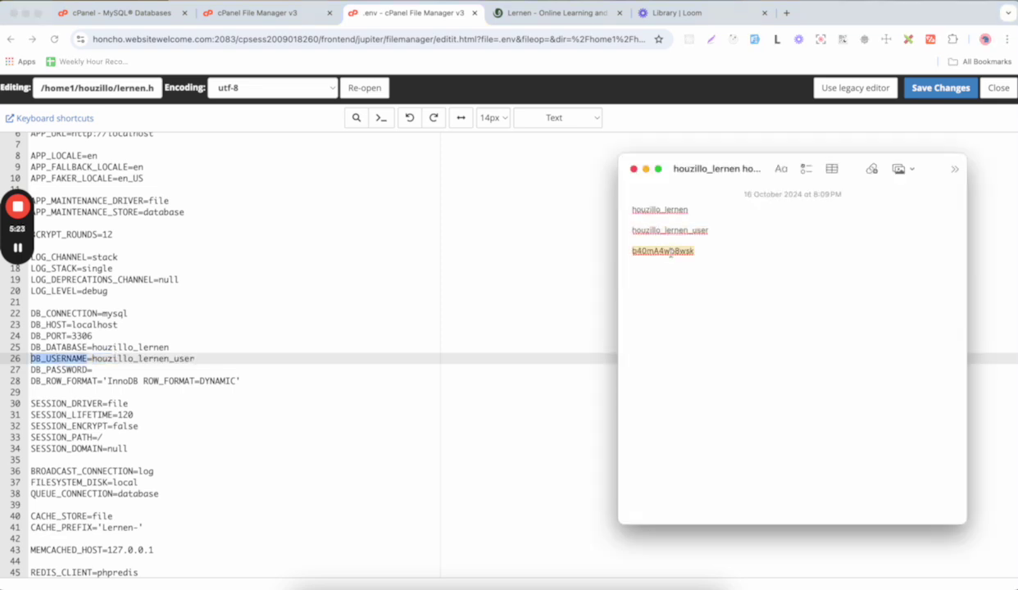
key(super+Tab)
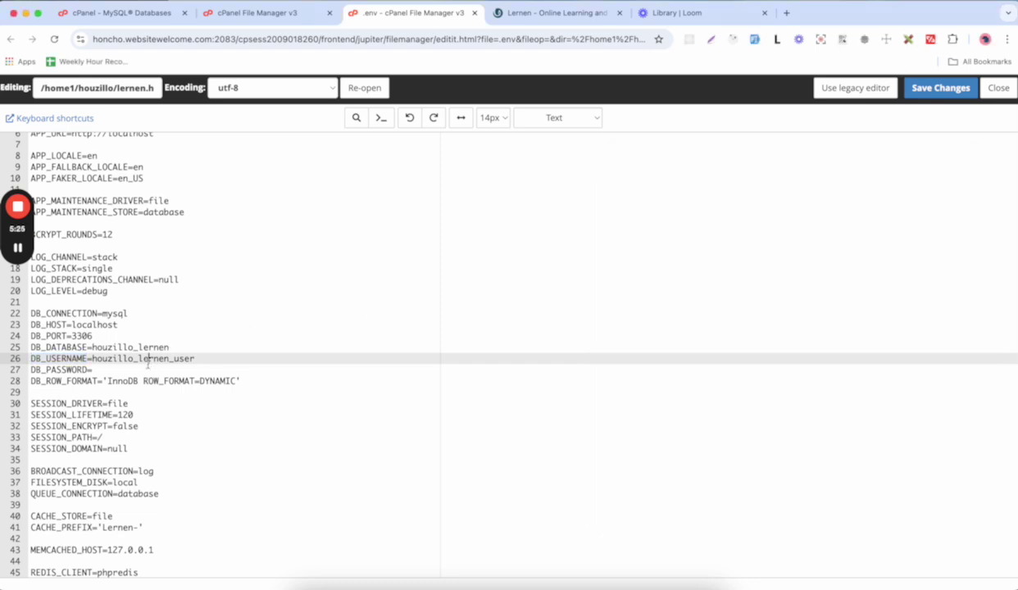
click(139, 368)
key(super+v)
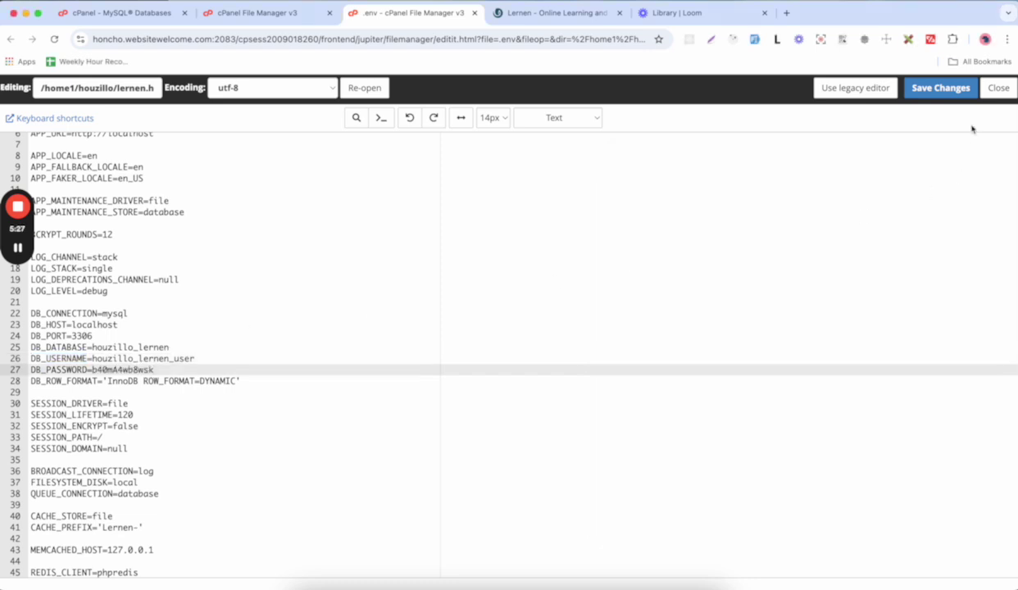
Save the changes to the .env file and close its editor
click(954, 90)
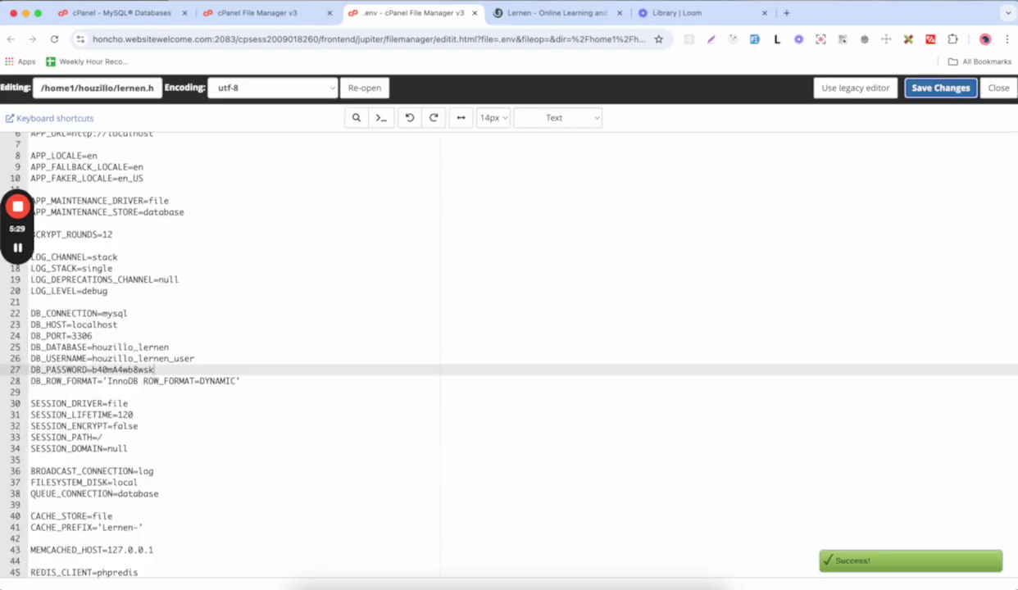
click(998, 88)
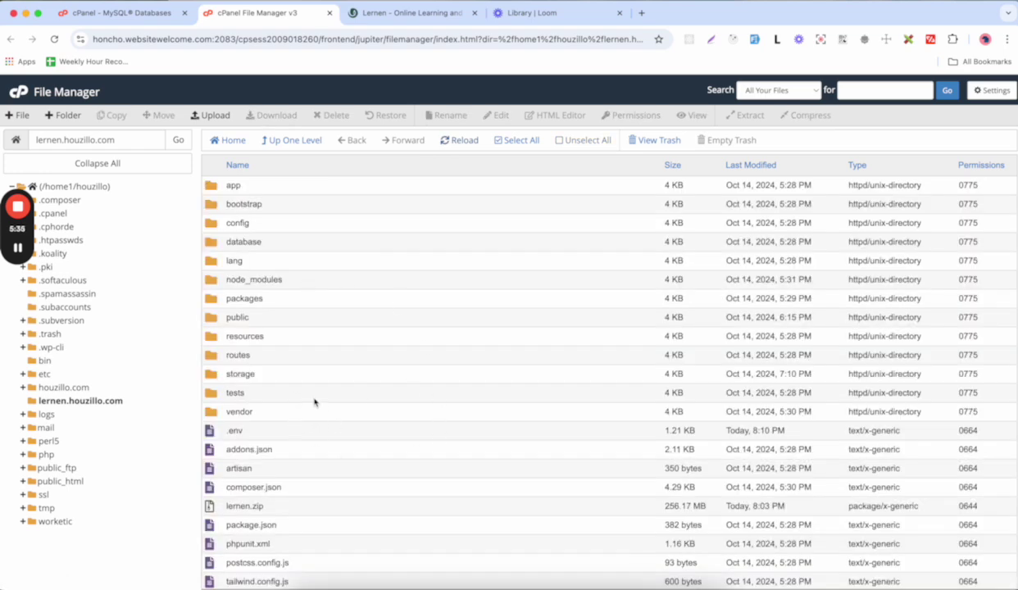
mouse_move(19, 248)
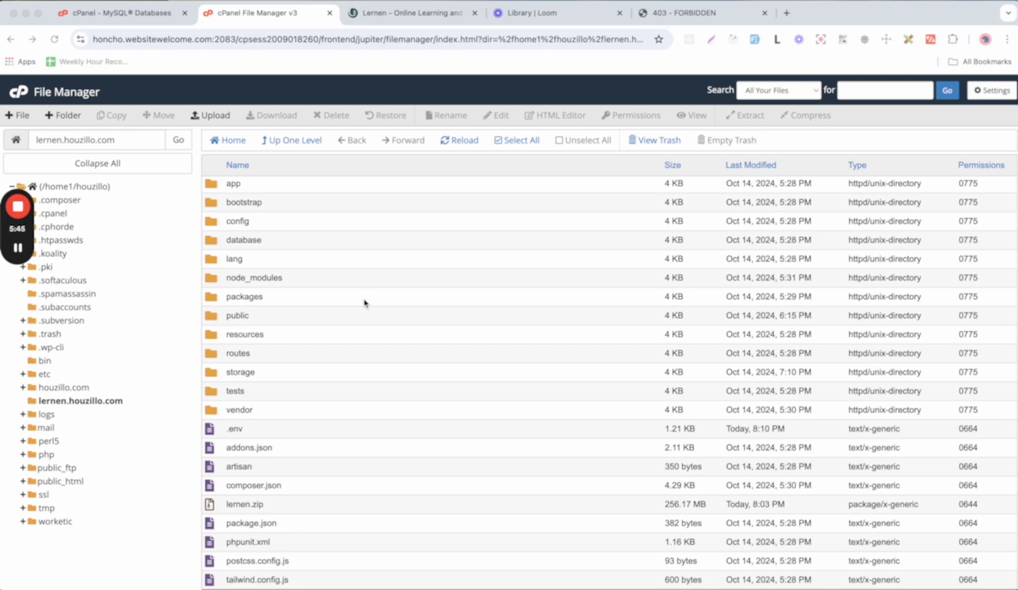
Copy the IfModule mod_rewrite.c code block from the Installing the Script on cPanel section of the Lernen documentation
click(404, 20)
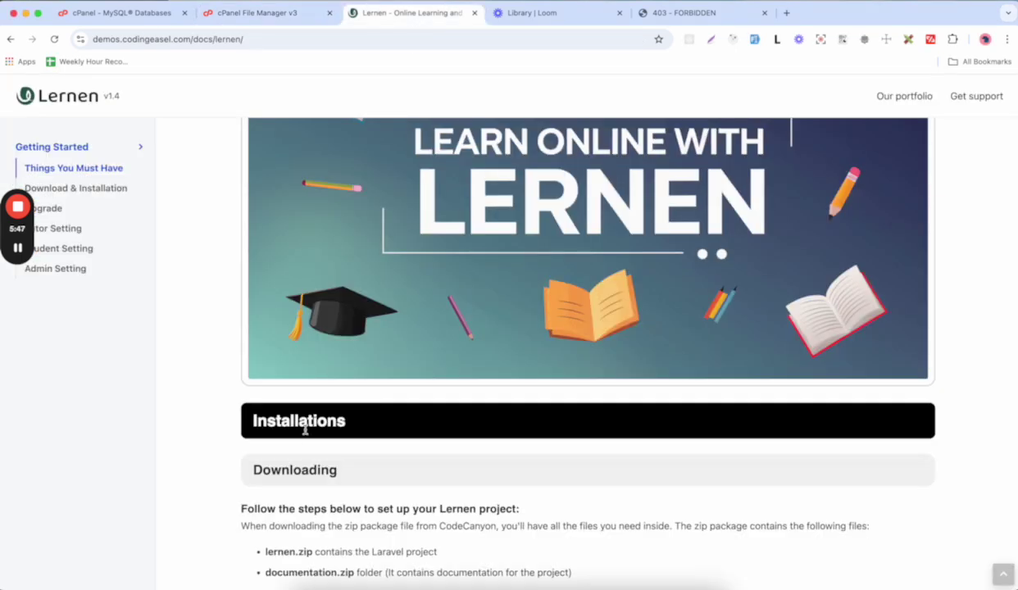
scroll(305, 429, down, 10)
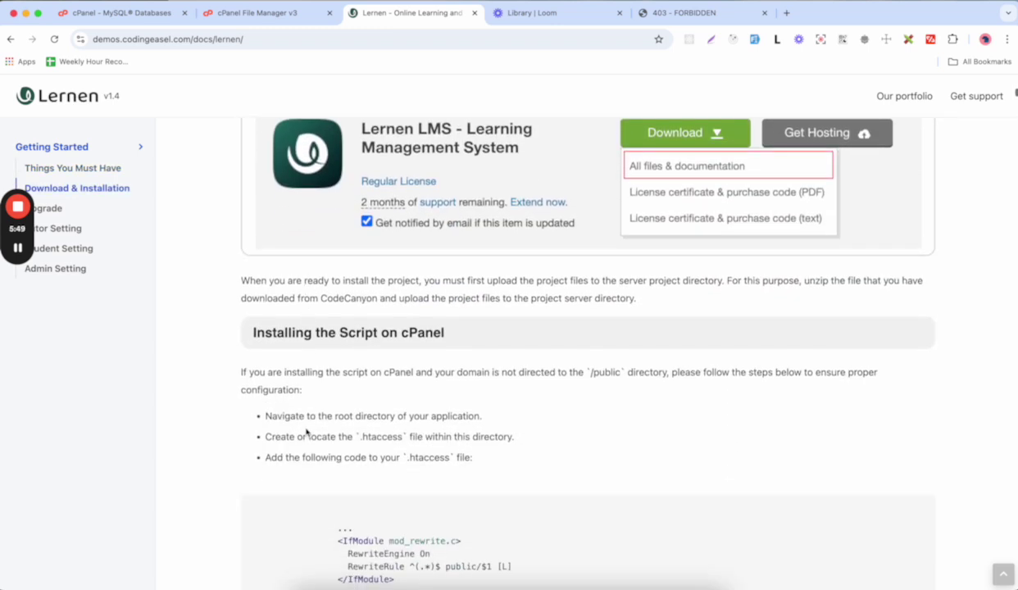
scroll(307, 432, down, 5)
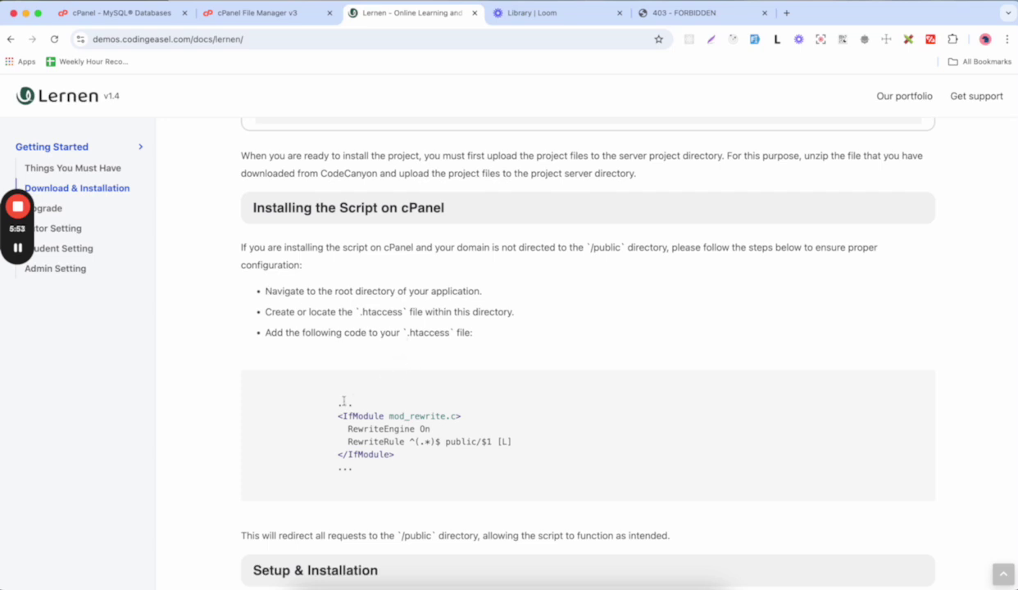
mouse_move(334, 415)
mouse_down()
mouse_move(352, 437)
mouse_move(403, 451)
mouse_move(331, 417)
mouse_up()
key(super+c)
click(405, 459)
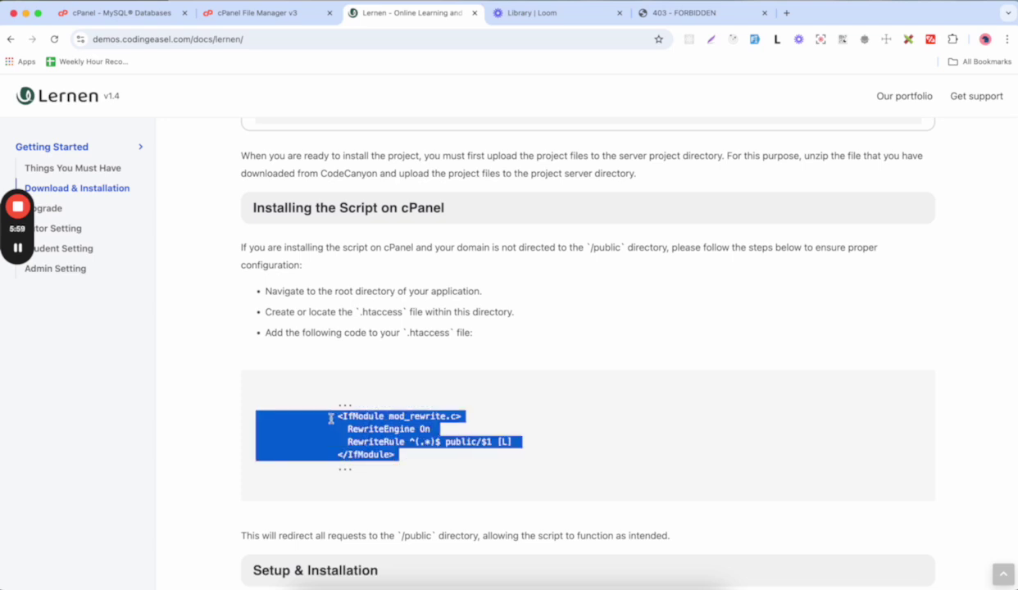
Create a new file named .htaccess in the /lernen.houzillo.com folder in File Manager
click(277, 15)
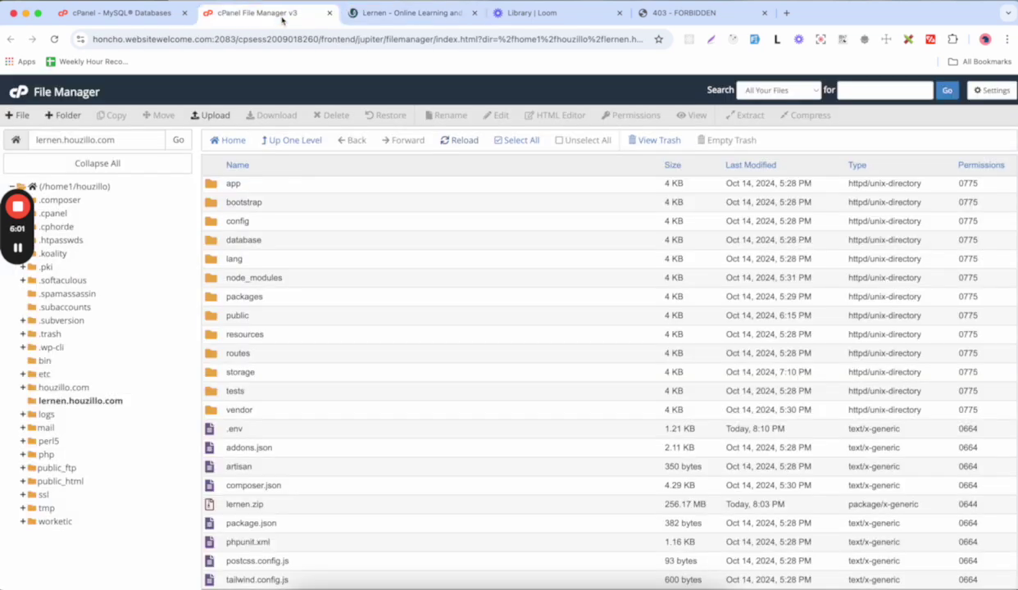
click(18, 115)
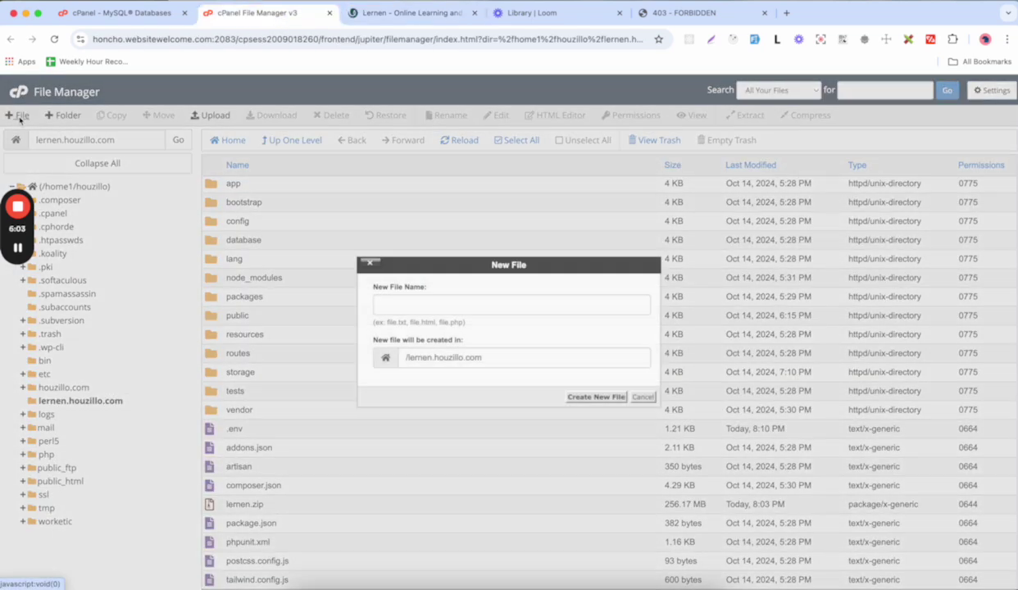
text(.htaccess)
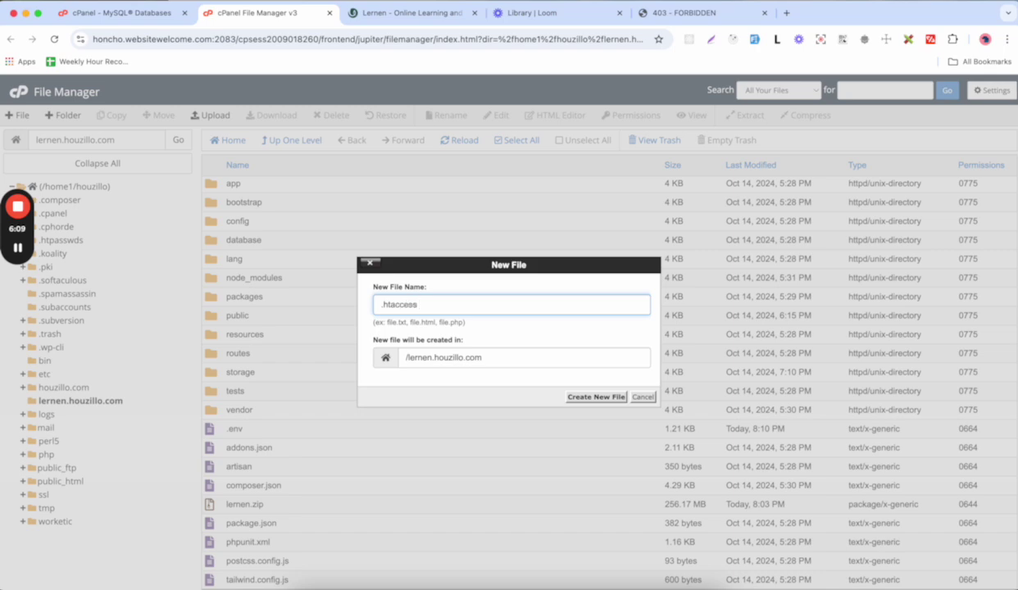
click(571, 396)
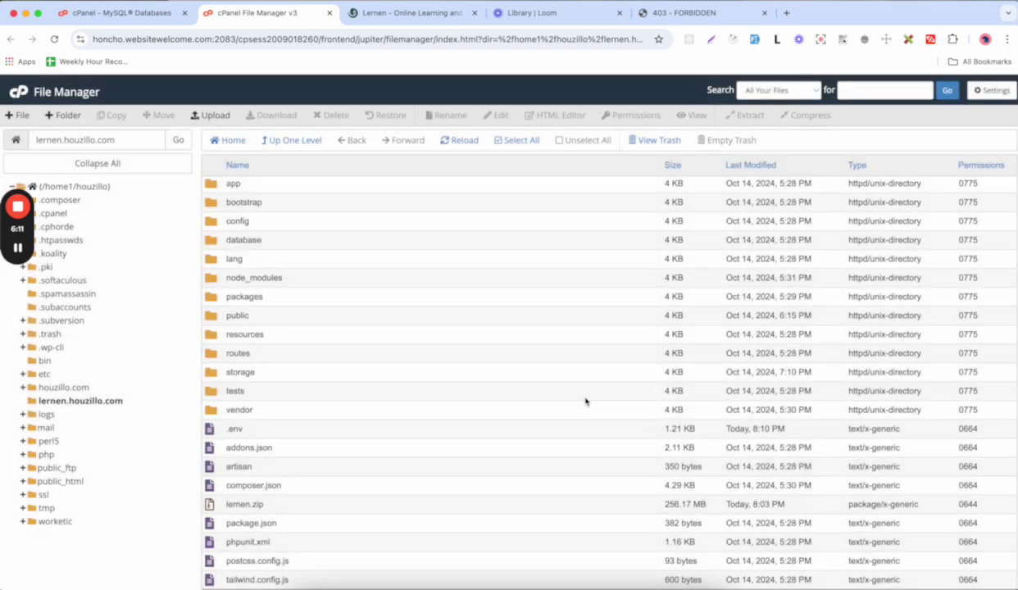
Open the new .htaccess file for editing and paste the copied IfModule mod_rewrite.c block into it
scroll(461, 363, down, 1)
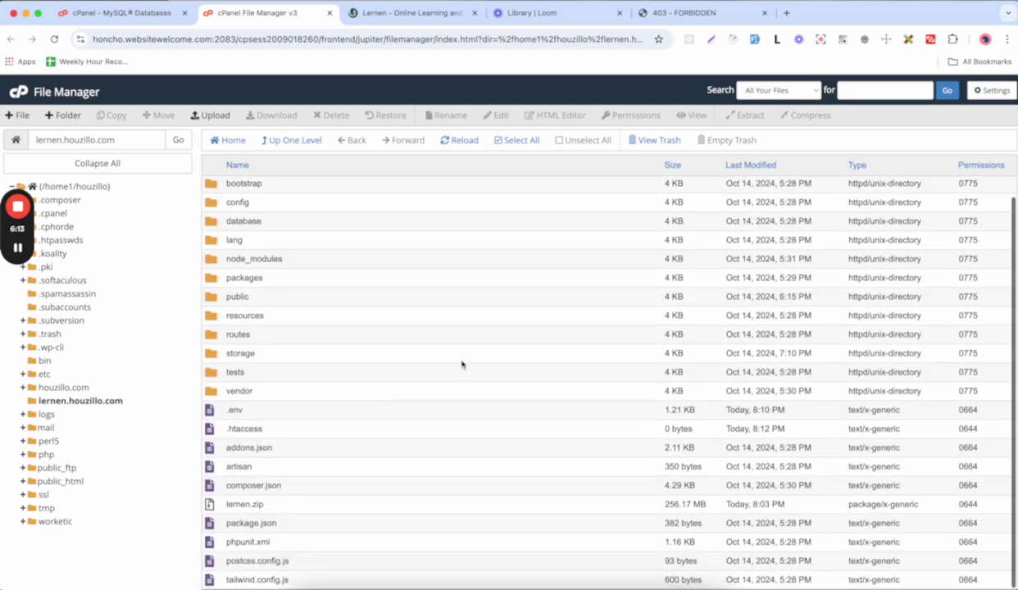
click(274, 424)
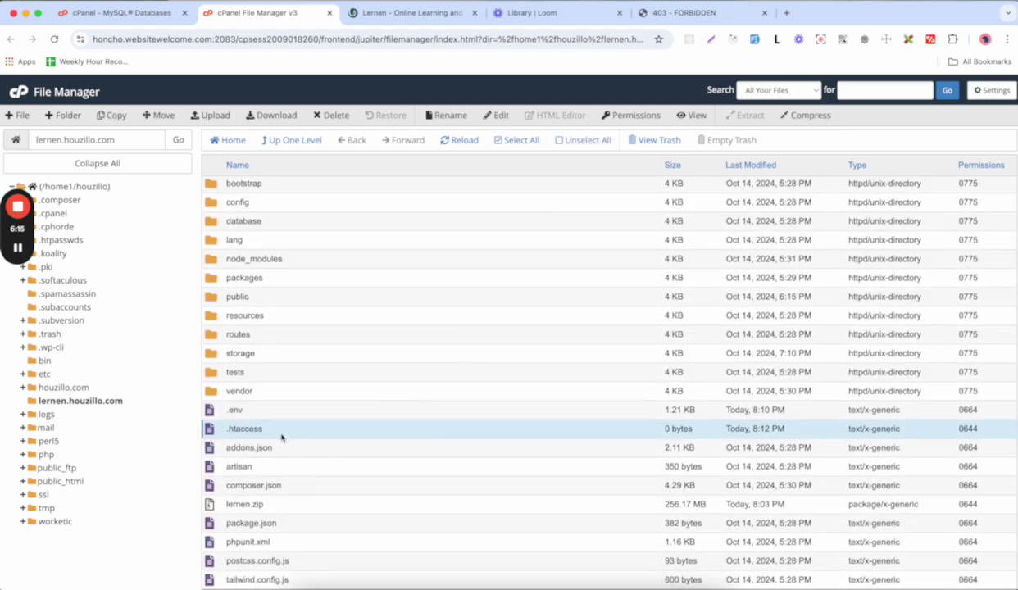
right_click(282, 434)
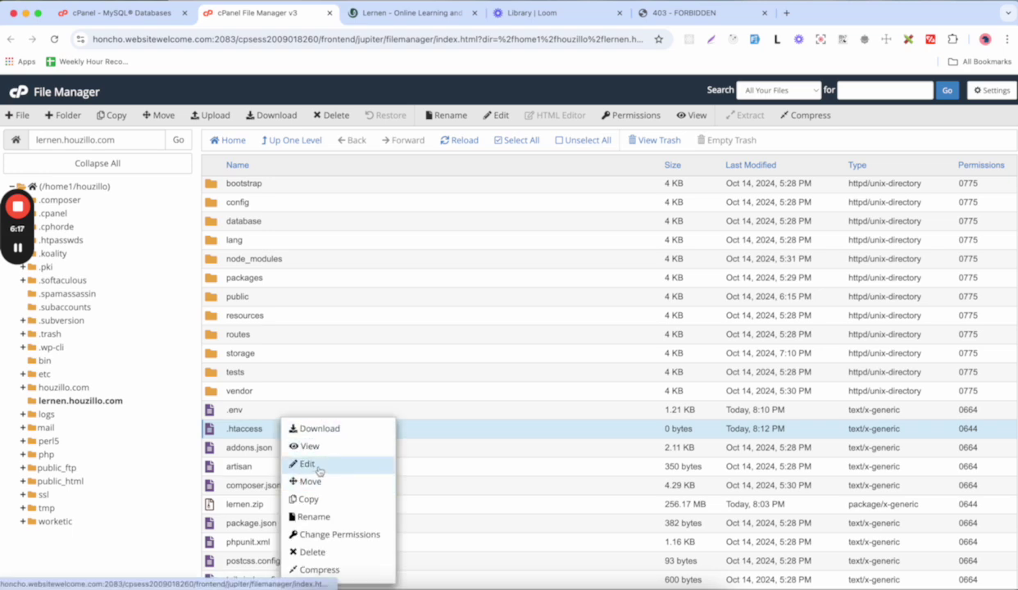
click(310, 463)
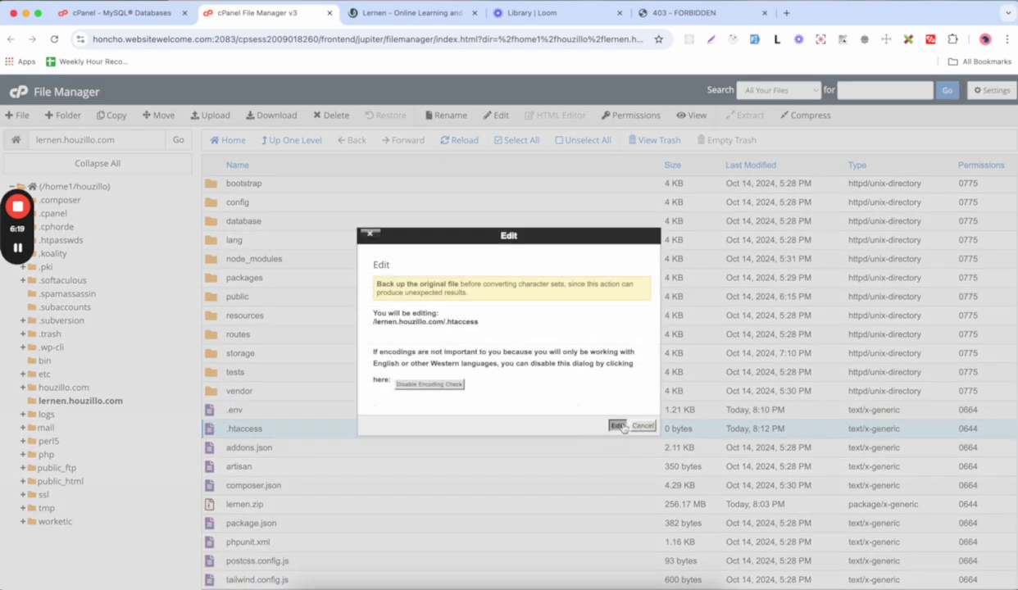
click(610, 424)
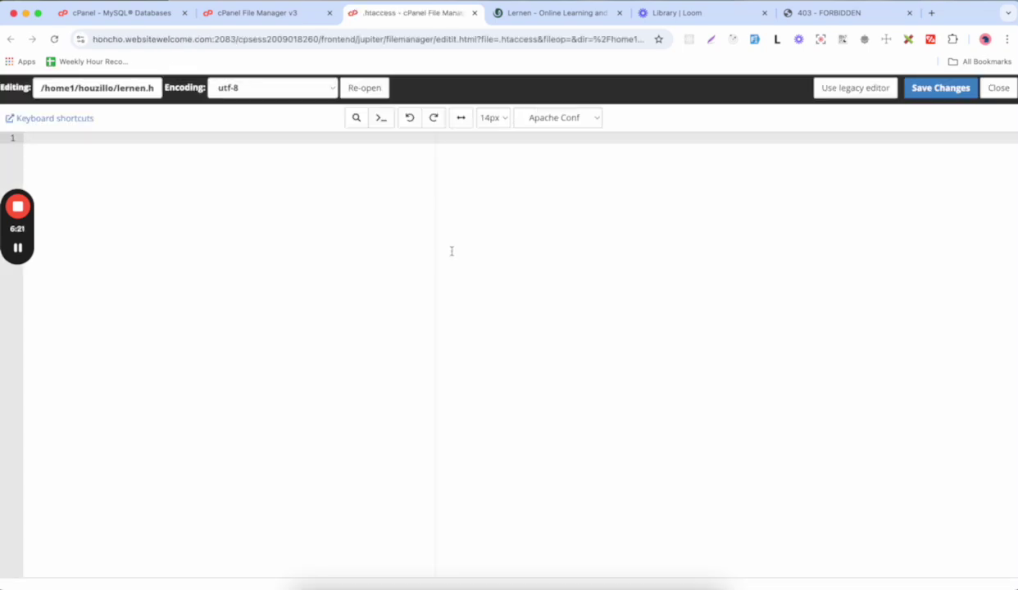
key(super+v)
Remove the leading indentation from every line of the rewrite block in .htaccess, from the opening IfModule tag to the closing one
drag(109, 138, 25, 138)
key(BackSpace)
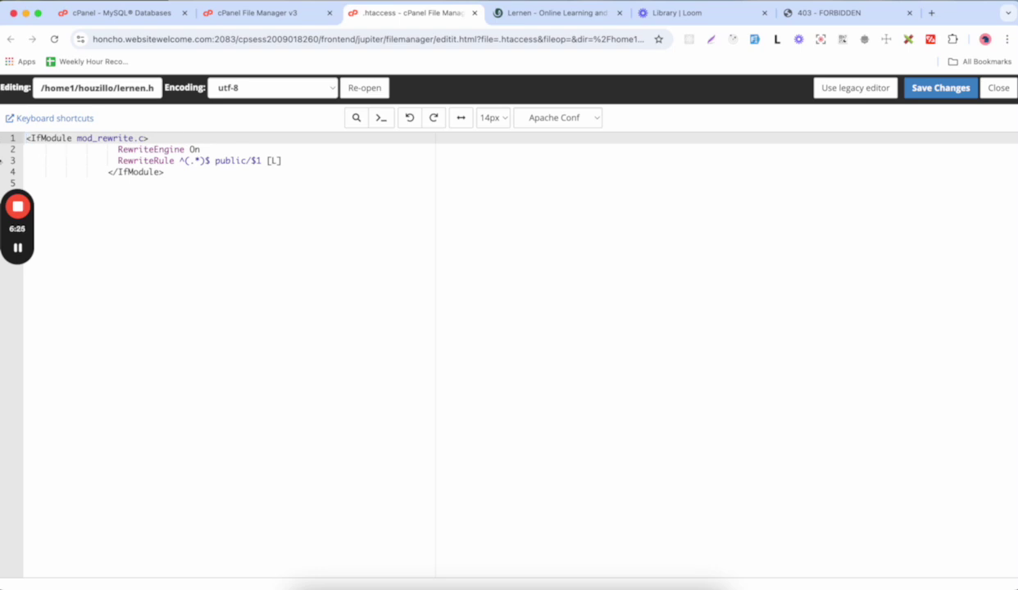
drag(117, 150, 25, 150)
key(BackSpace)
drag(114, 161, 25, 161)
key(BackSpace)
drag(107, 172, 25, 183)
click(67, 172)
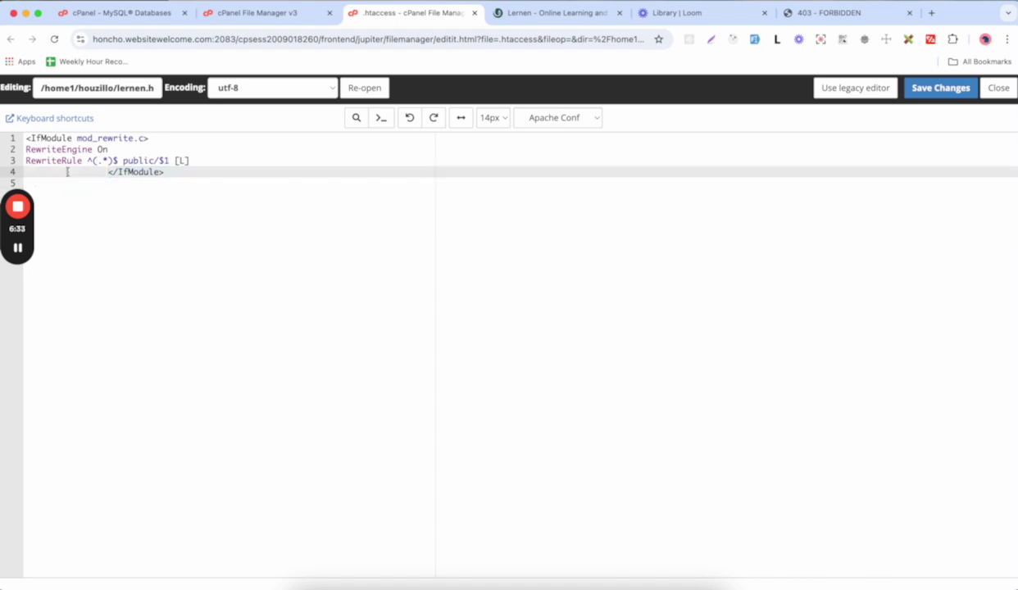
drag(107, 172, 24, 172)
key(BackSpace)
Save the changes to .htaccess, close its editor and reload the file list
click(928, 91)
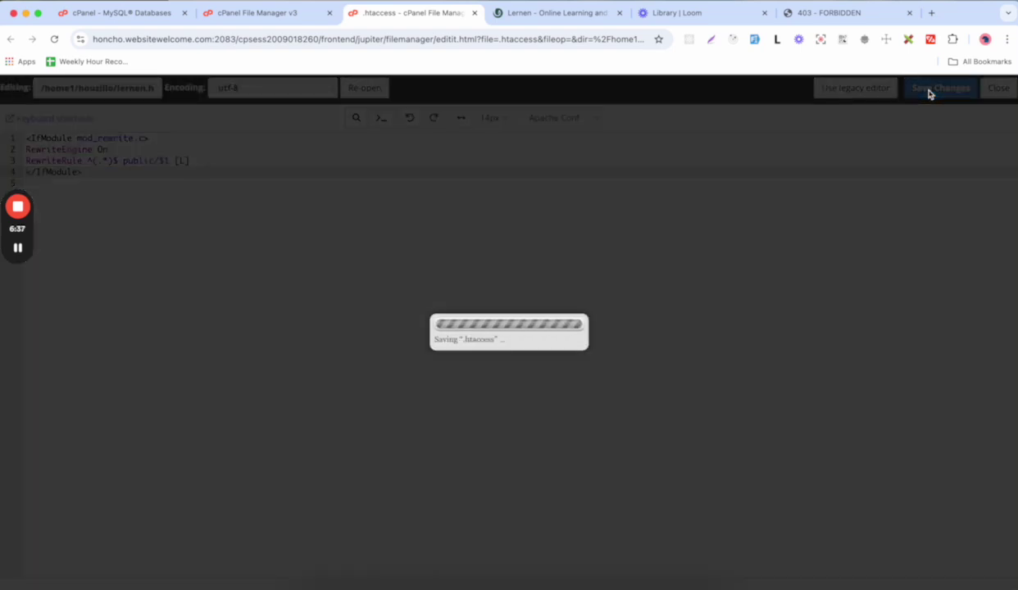
click(999, 88)
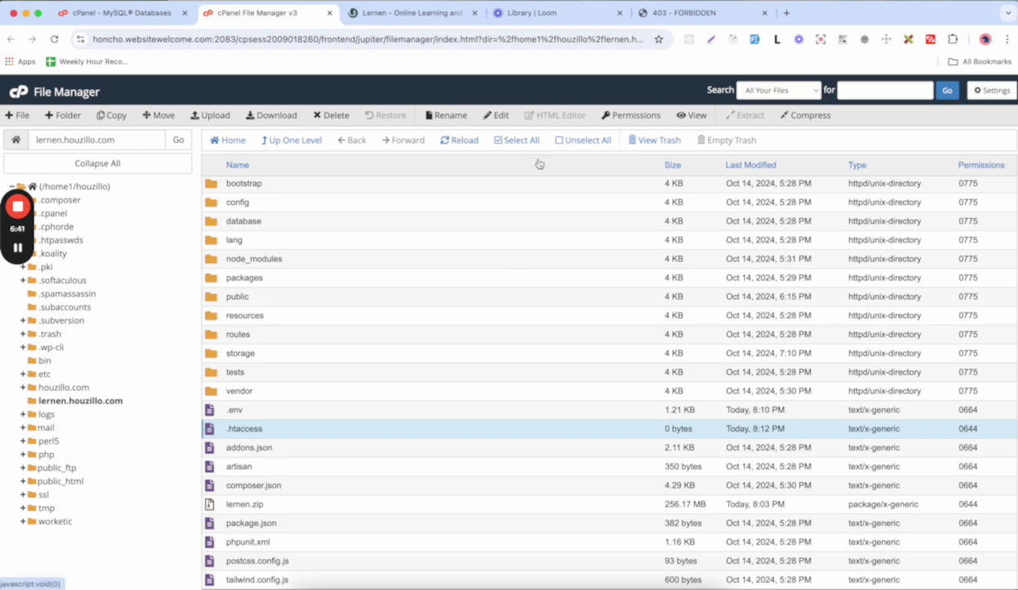
click(457, 141)
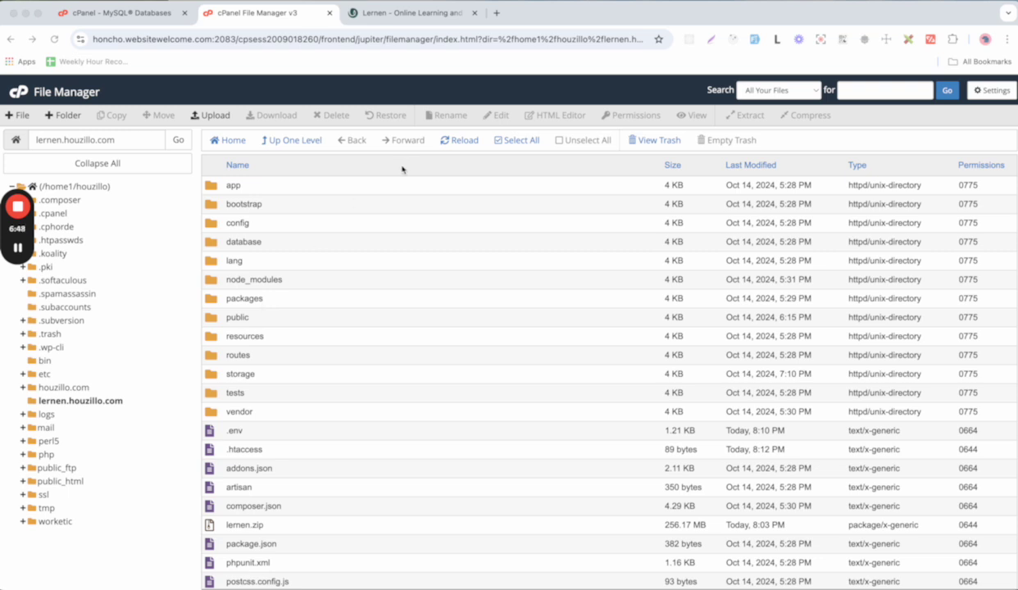
click(497, 13)
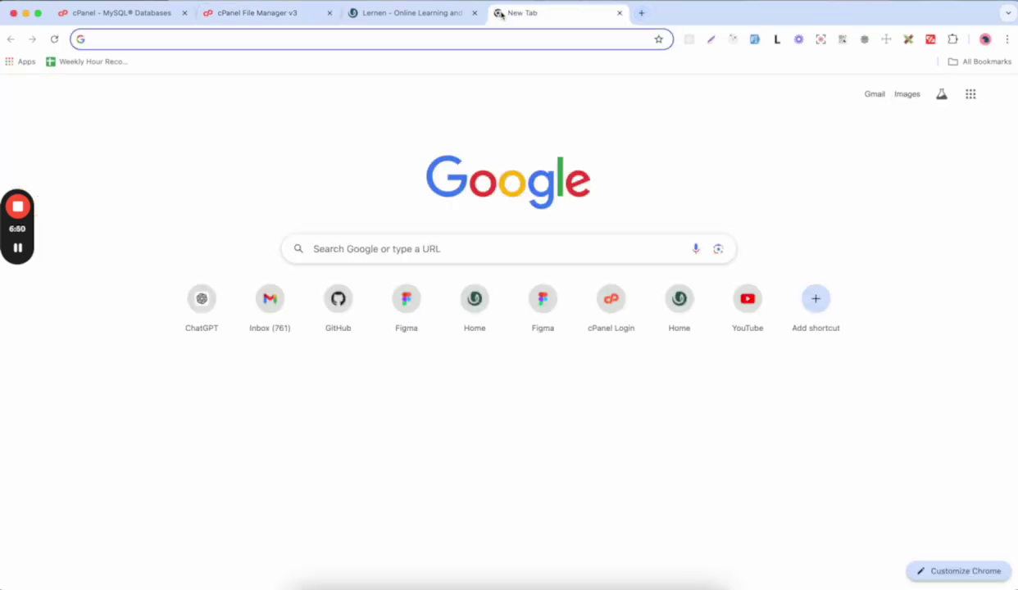
text(https://lernen.houzillo.com/)
text(in)
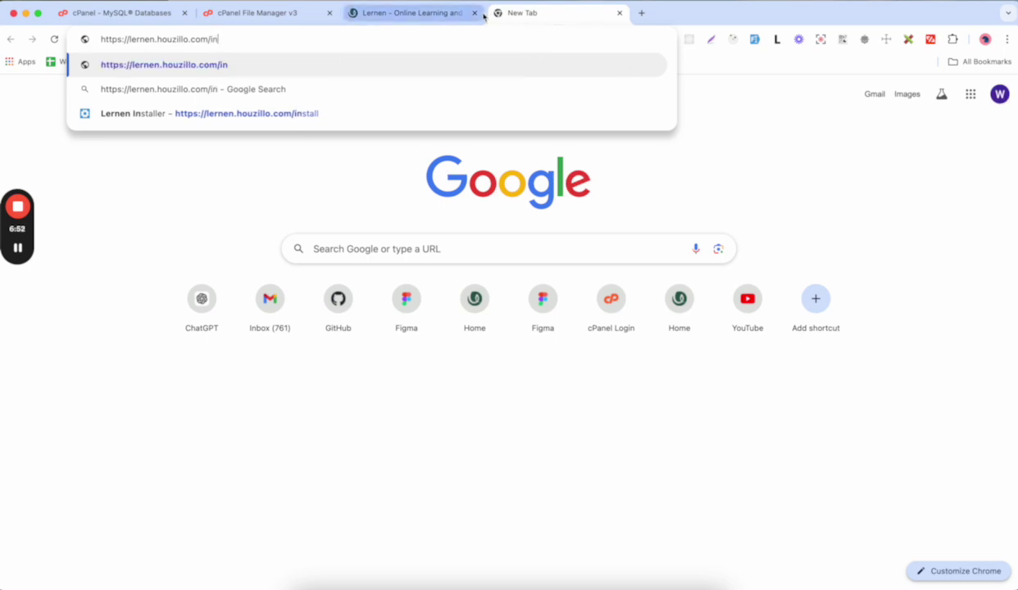
text(st)
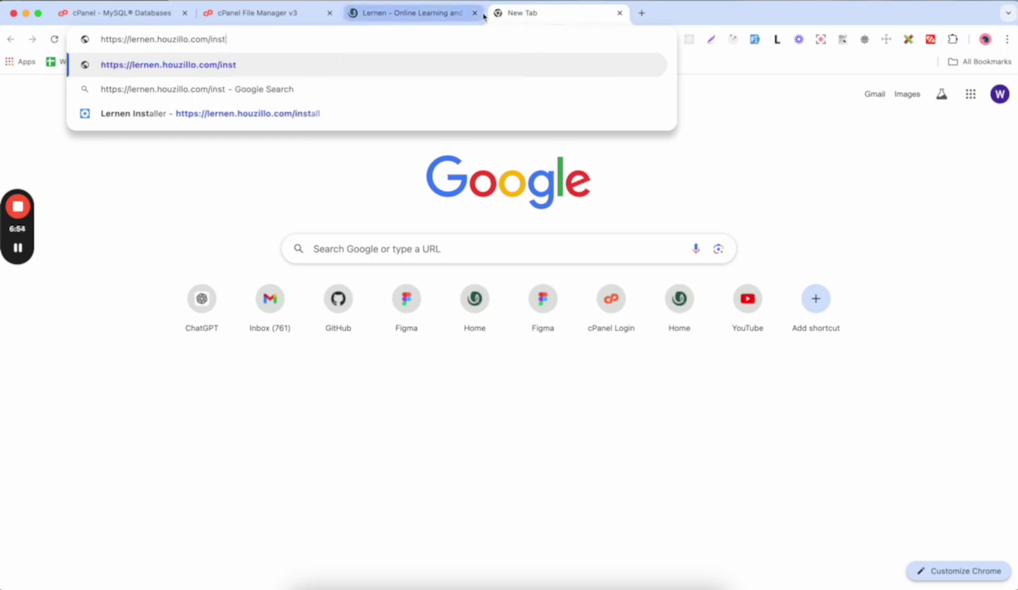
text(all)
key(Return)
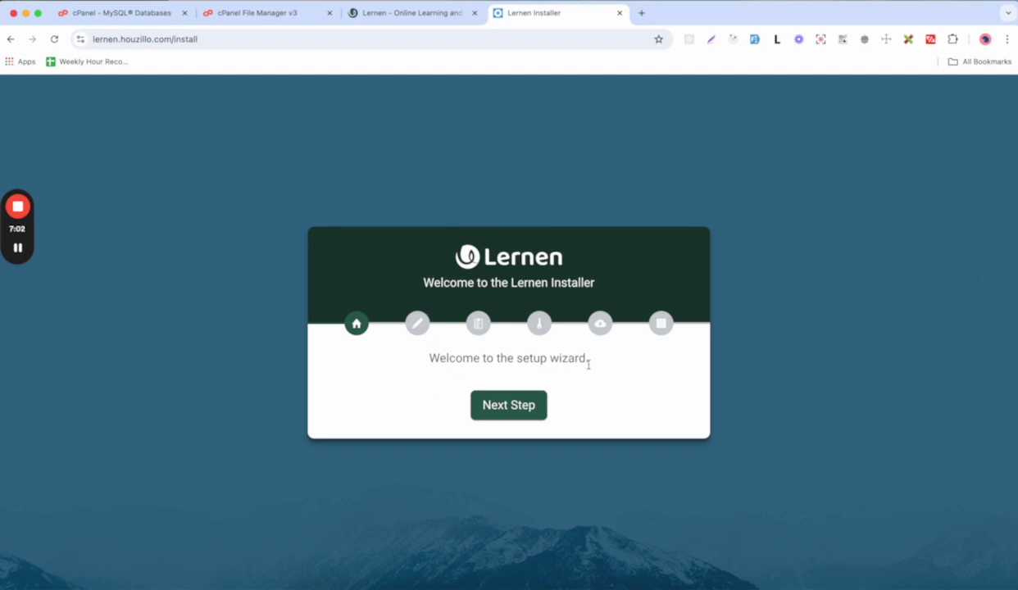
Advance through the installer's welcome, Environment Settings and Requirements pages, keeping the prefilled database credentials
click(521, 415)
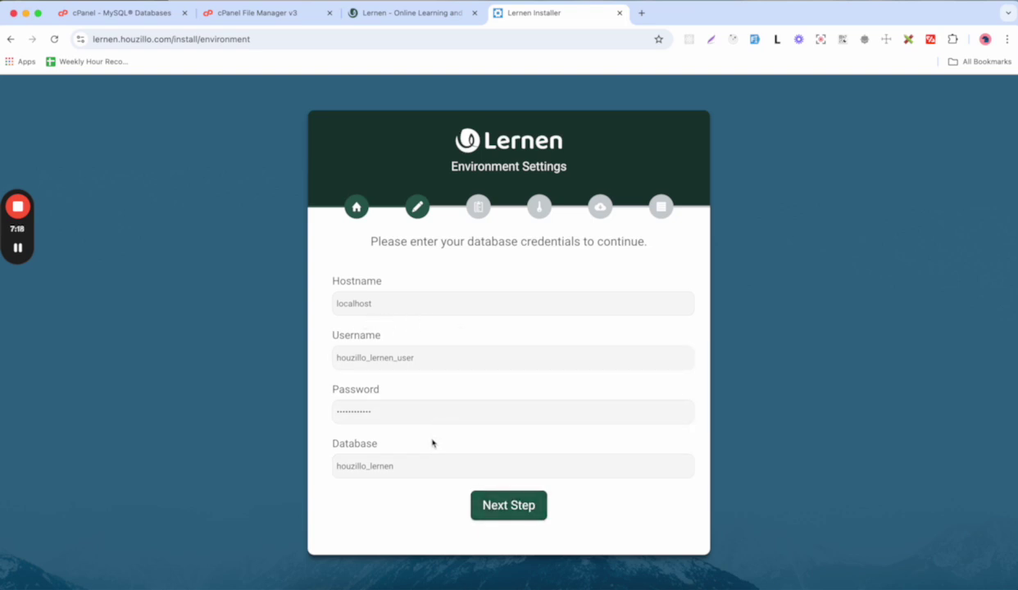
click(499, 507)
scroll(422, 350, down, 1)
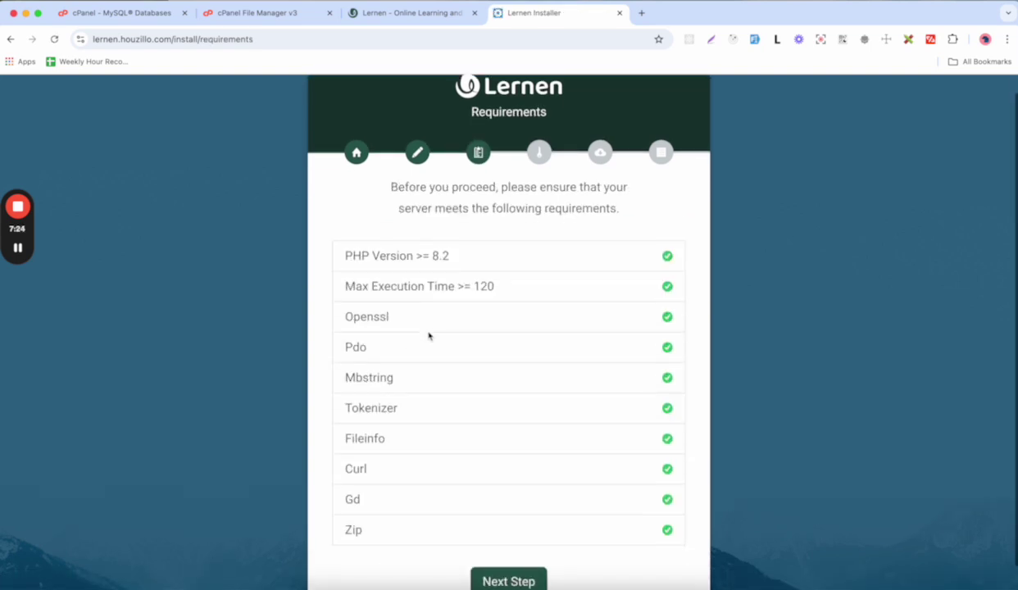
scroll(428, 335, up, 1)
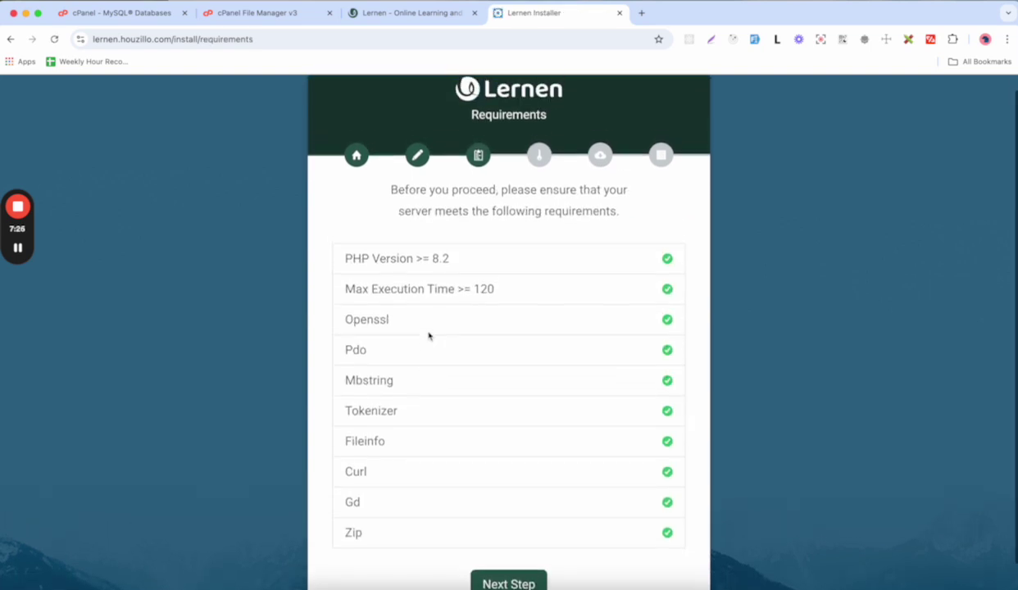
scroll(428, 335, down, 1)
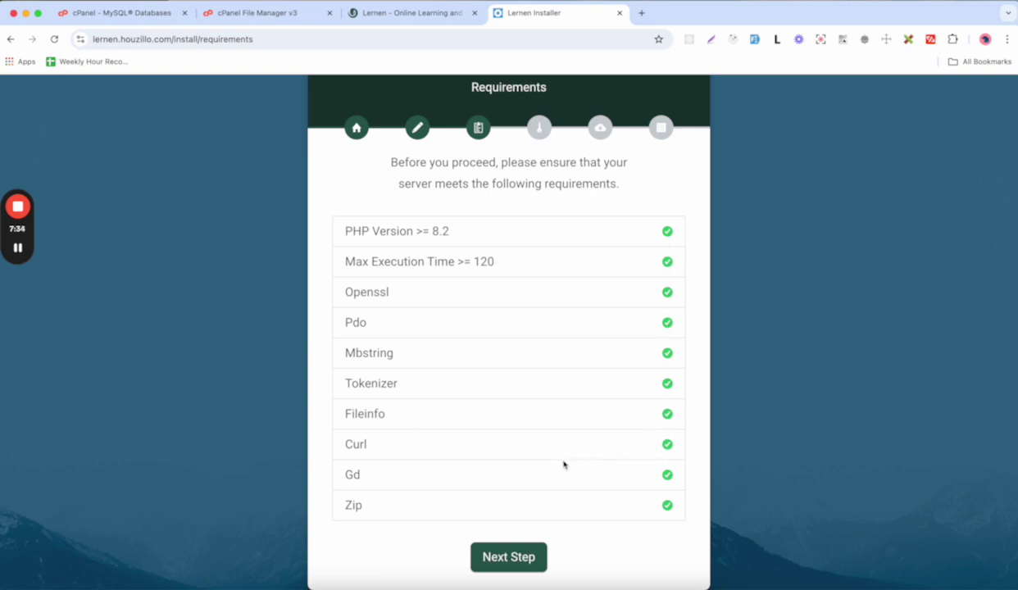
scroll(563, 465, up, 1)
scroll(563, 463, down, 1)
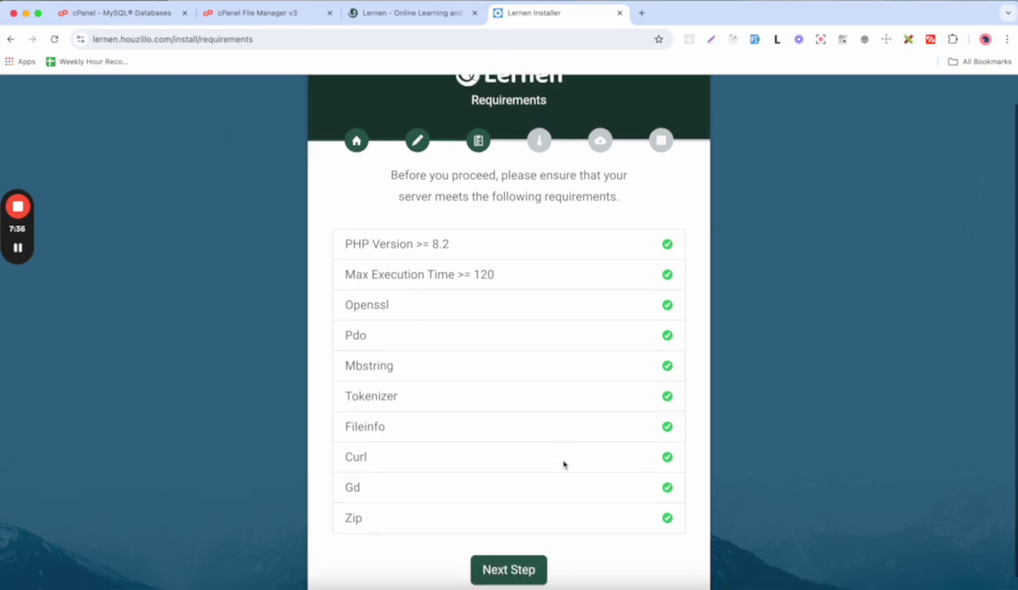
click(515, 559)
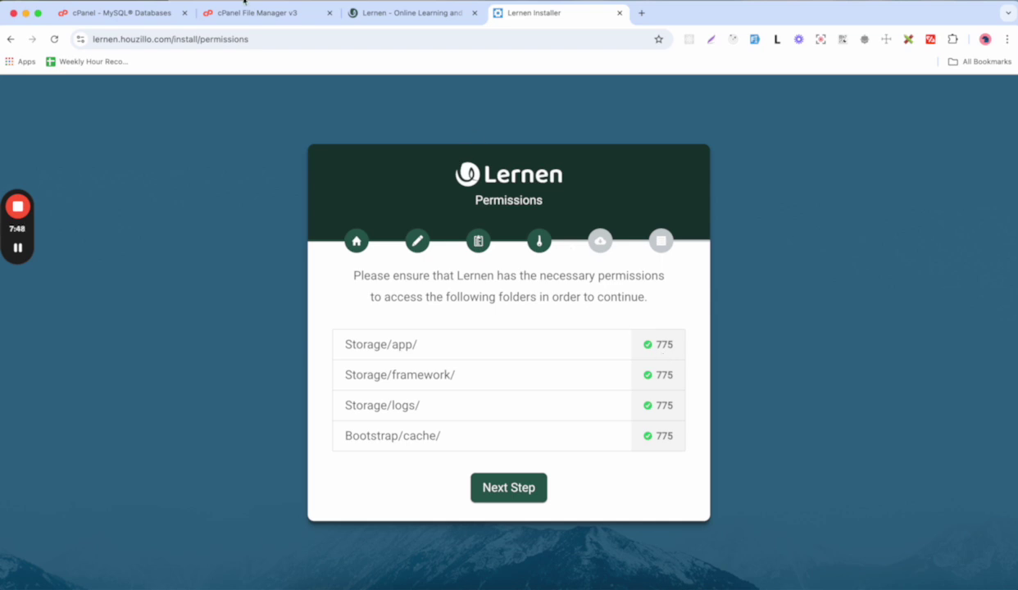
Save the bootstrap folder's permissions as 0775 in File Manager, and continue past the installer's Permissions page
click(247, 16)
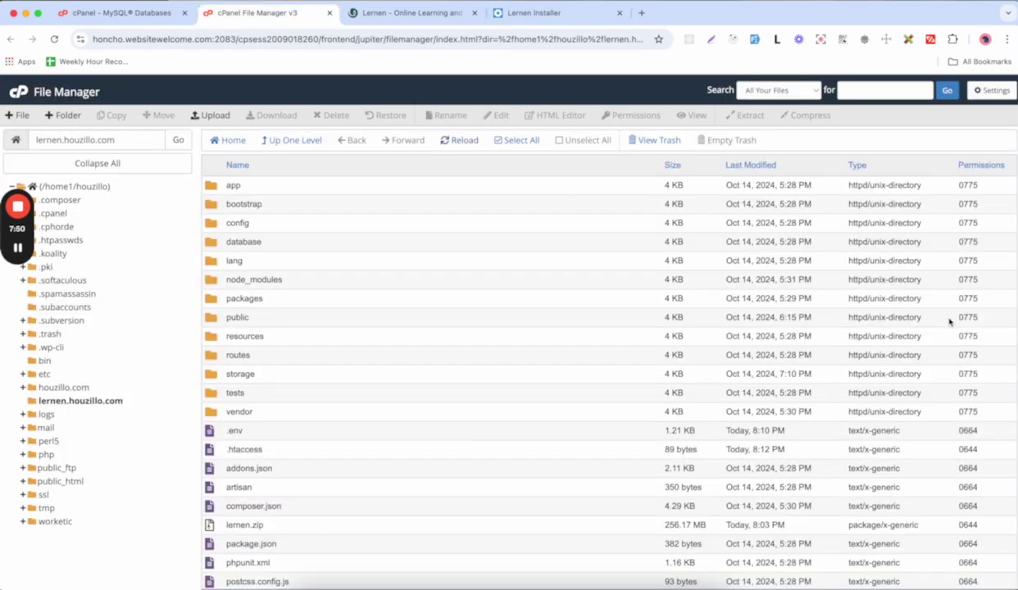
double_click(969, 202)
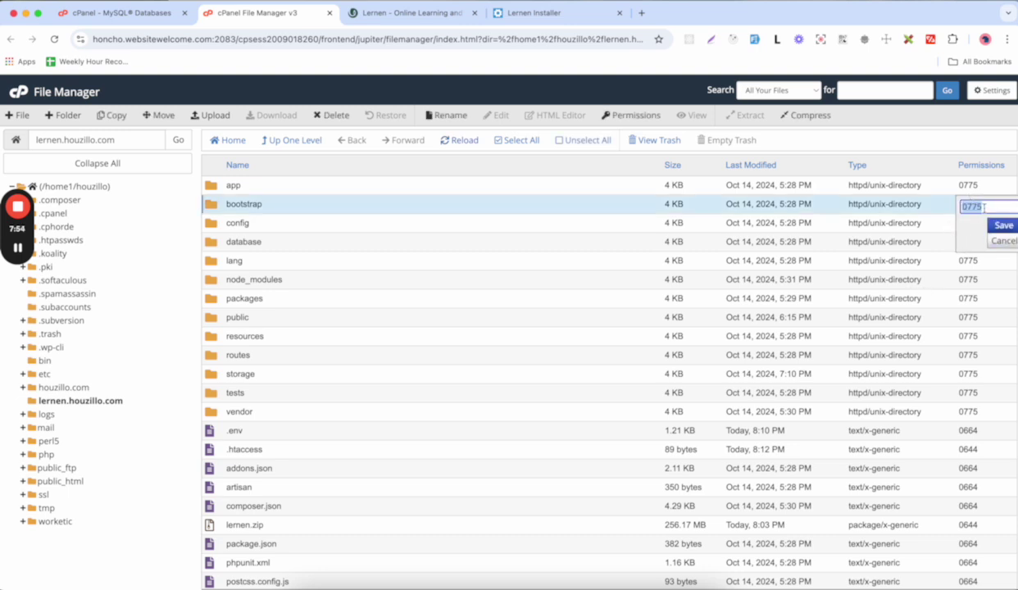
click(1006, 225)
click(525, 13)
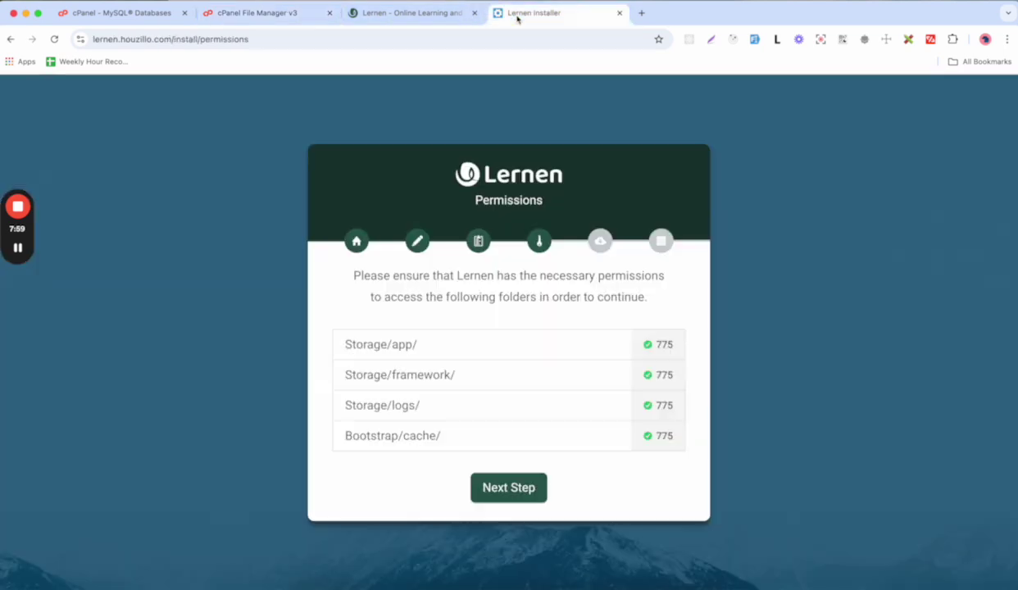
click(524, 496)
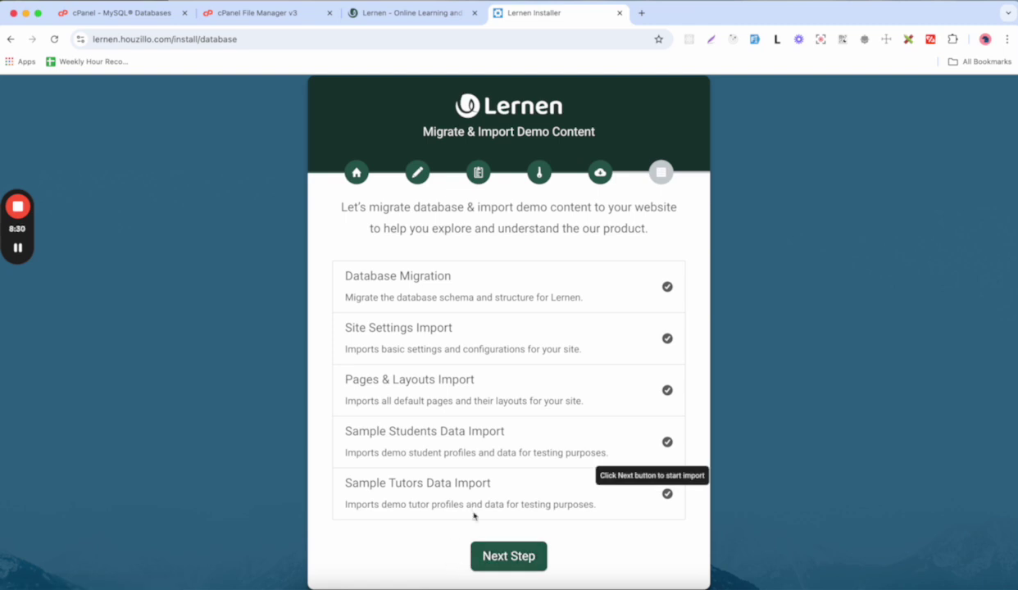
Run the installer's database migration and its site settings, pages and layouts, sample students and sample tutors imports, and exit the finished installer
click(496, 557)
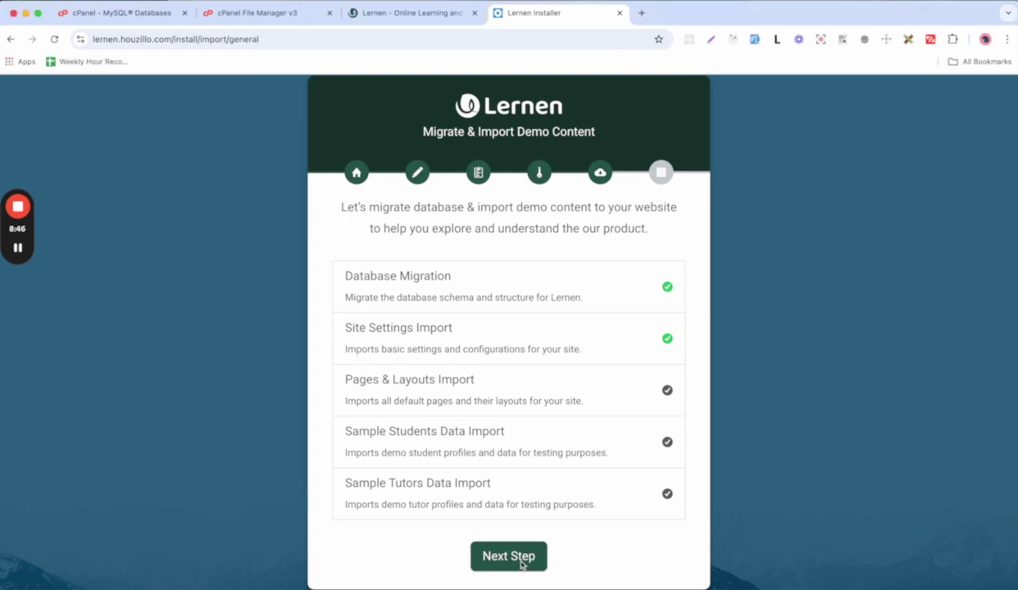
click(521, 564)
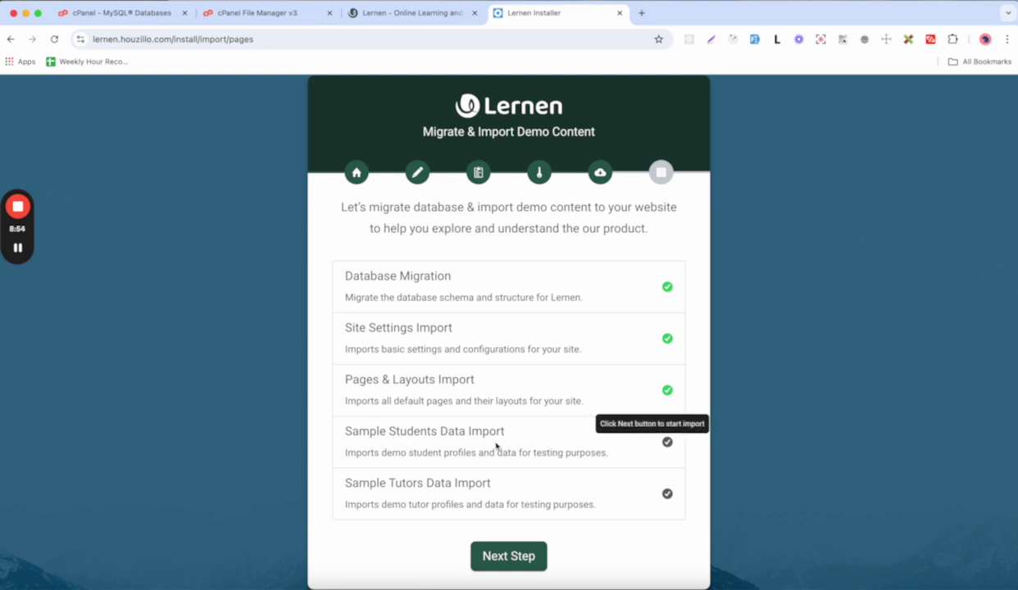
click(513, 556)
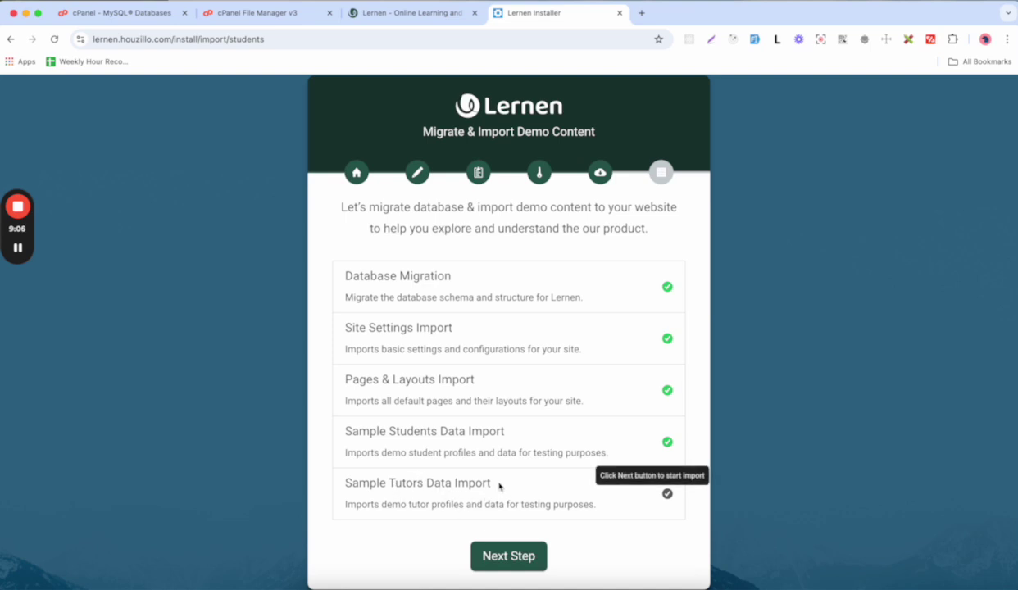
click(533, 556)
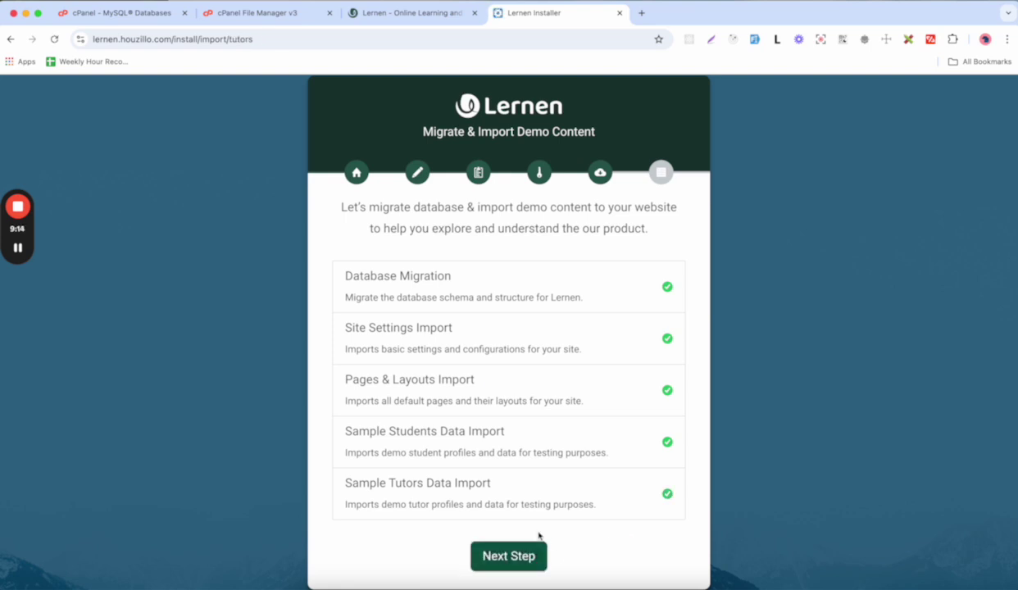
click(501, 553)
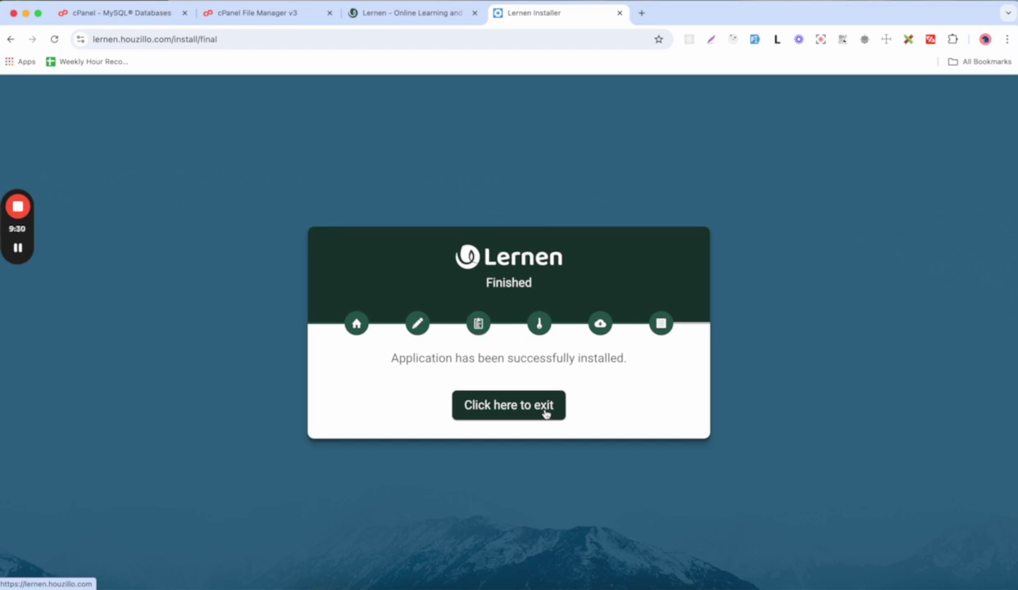
click(545, 414)
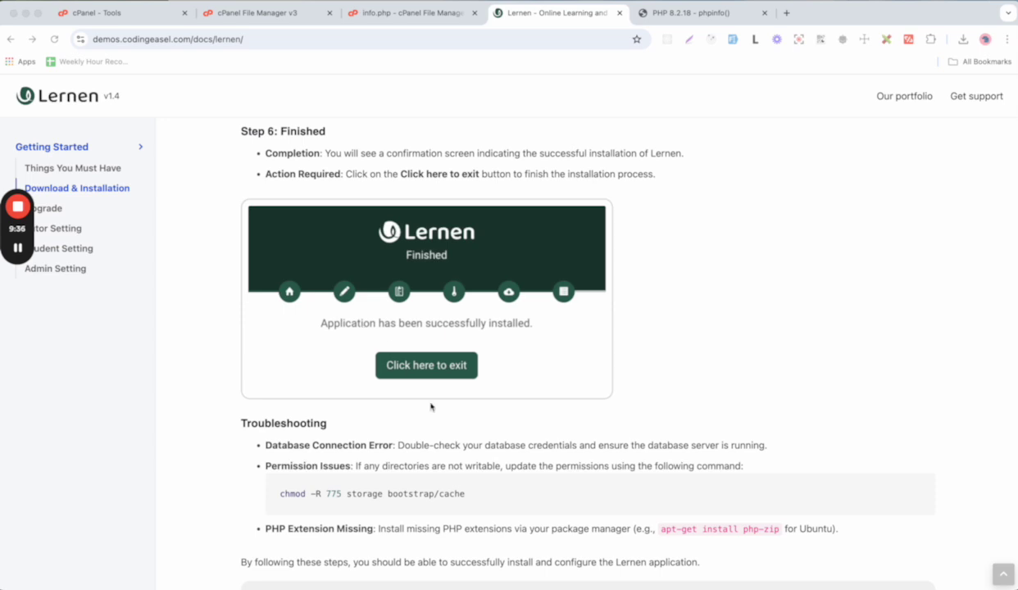
Review the Troubleshooting and Composer Installation sections of the Lernen documentation, including the database credentials setup
scroll(422, 397, down, 2)
scroll(431, 406, down, 2)
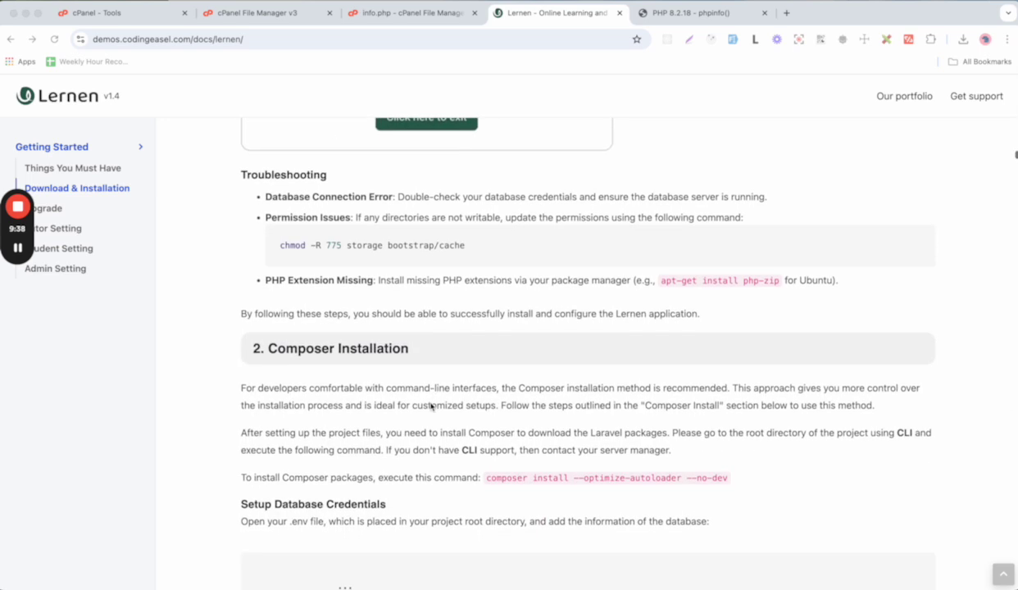
scroll(431, 405, up, 3)
scroll(431, 406, up, 3)
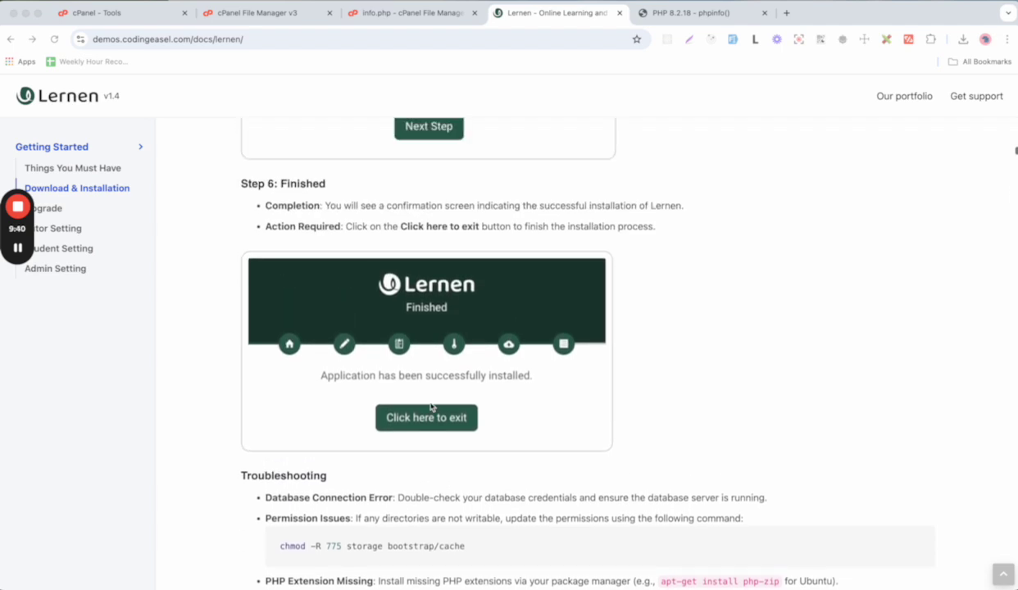
scroll(431, 406, down, 5)
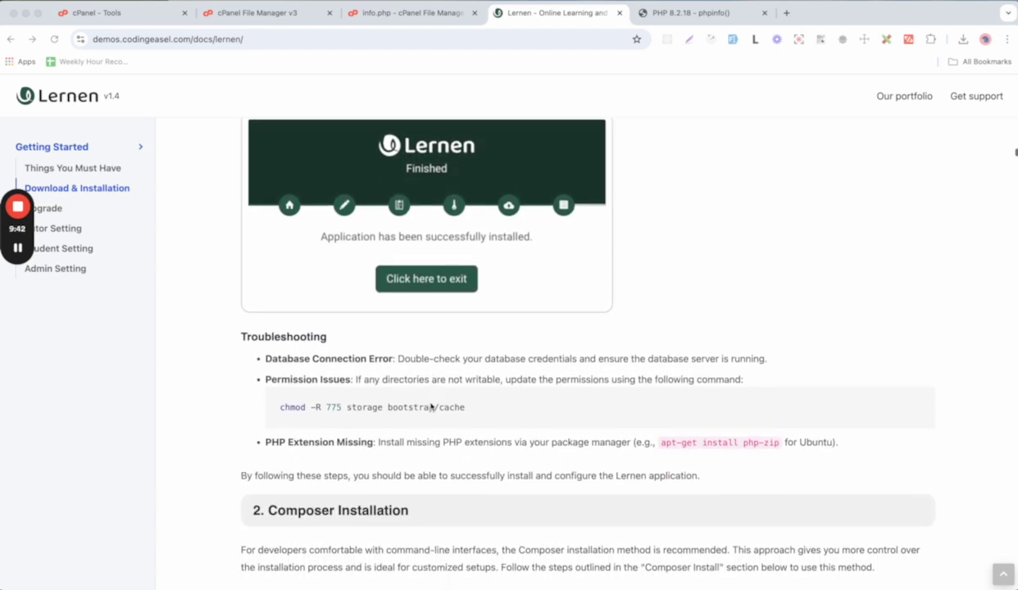
scroll(431, 406, down, 4)
scroll(431, 406, up, 1)
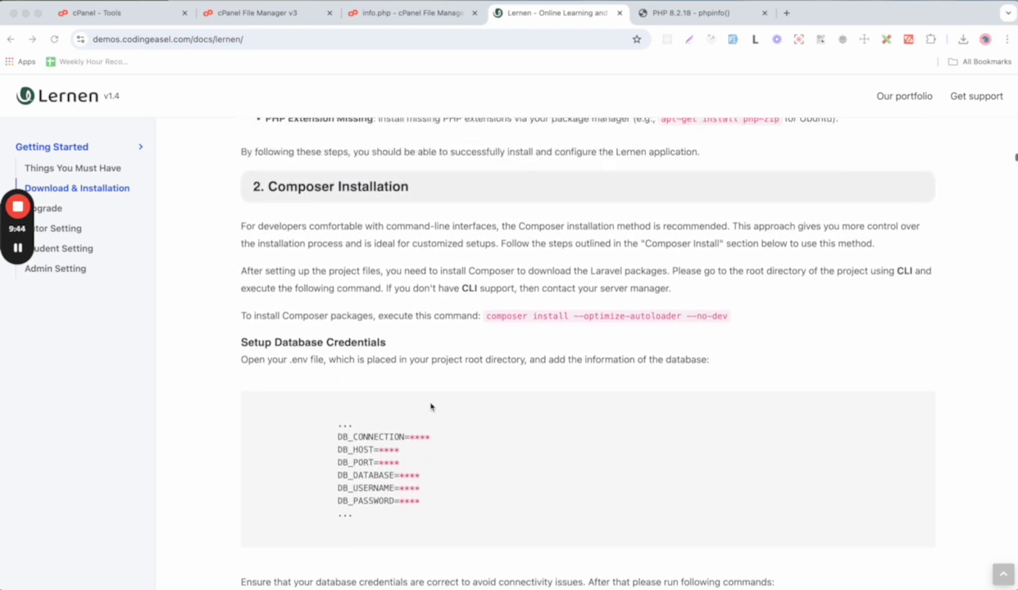
scroll(431, 407, down, 1)
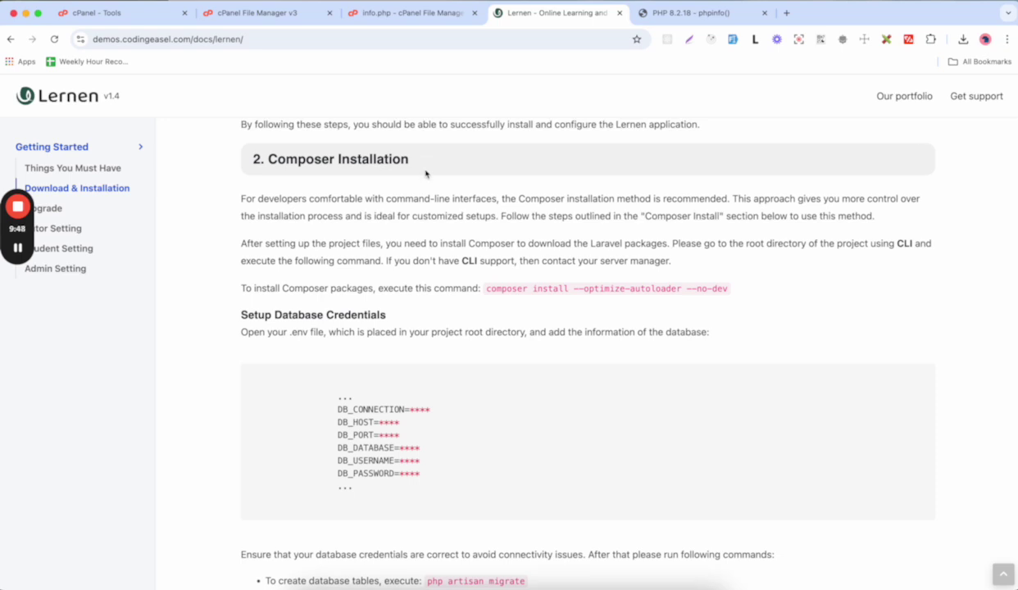
Review the documentation's database migration and seeding commands, Laravel post-setup commands and Supervisor Configurations for the Composer installation
scroll(417, 282, down, 2)
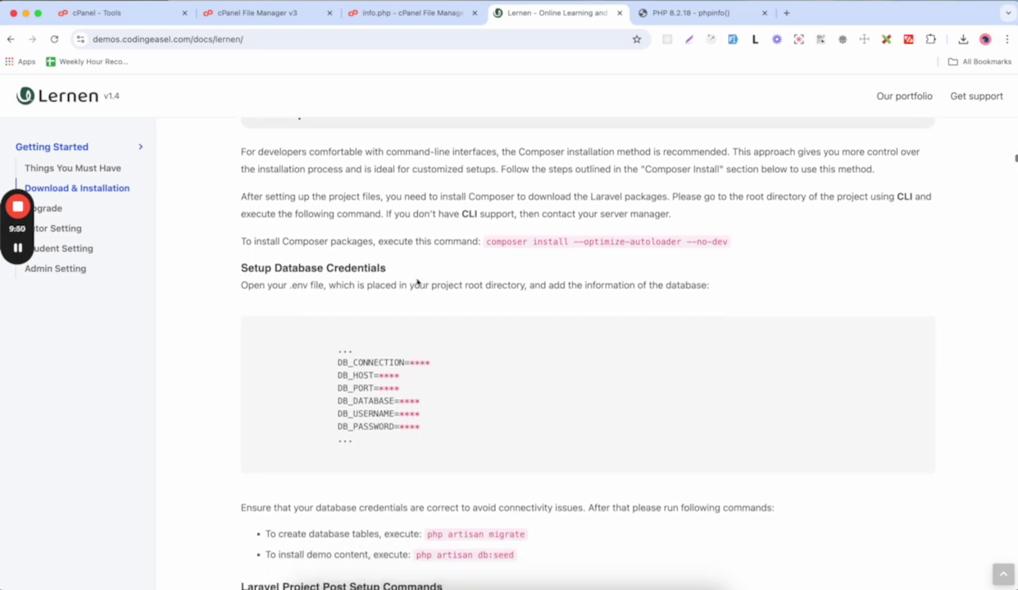
scroll(417, 283, down, 2)
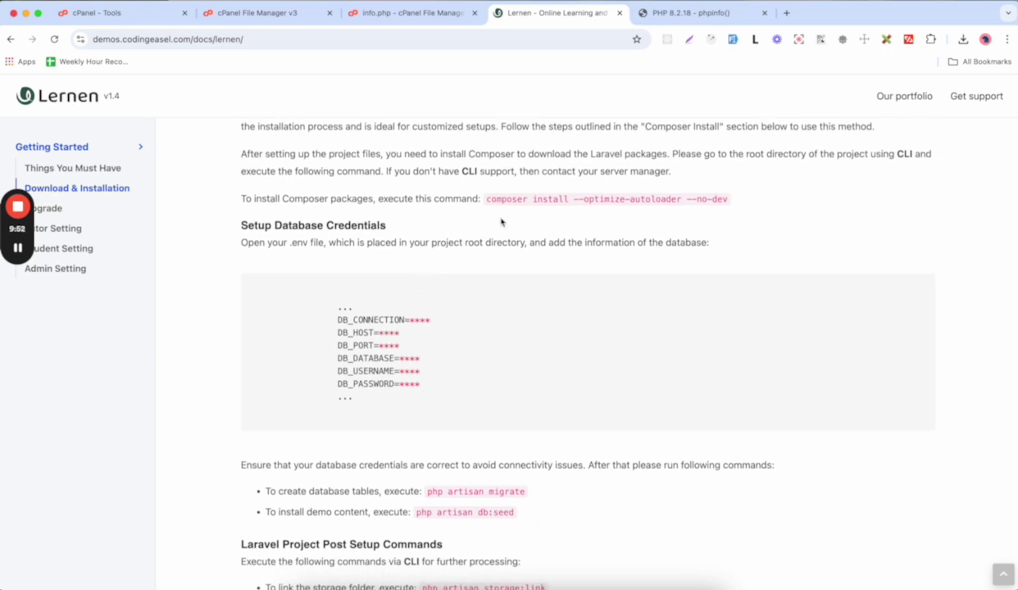
scroll(499, 229, down, 10)
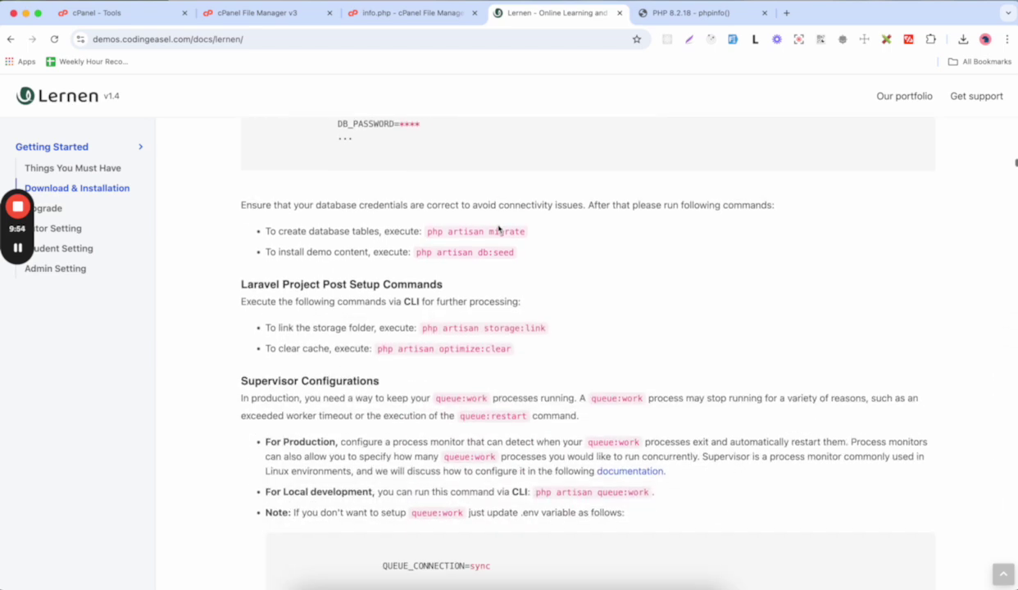
scroll(474, 282, up, 1)
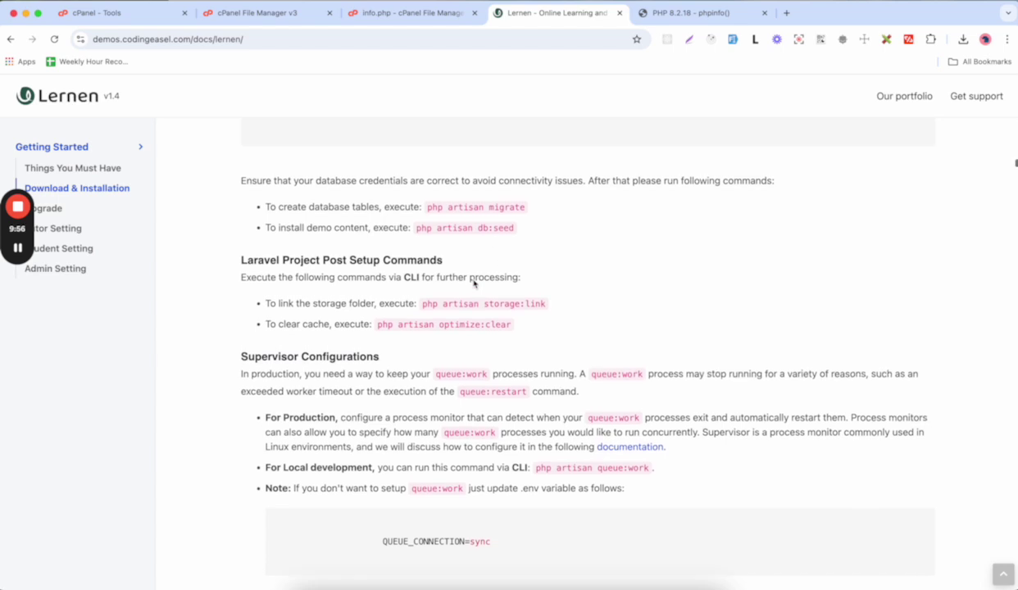
scroll(473, 283, down, 4)
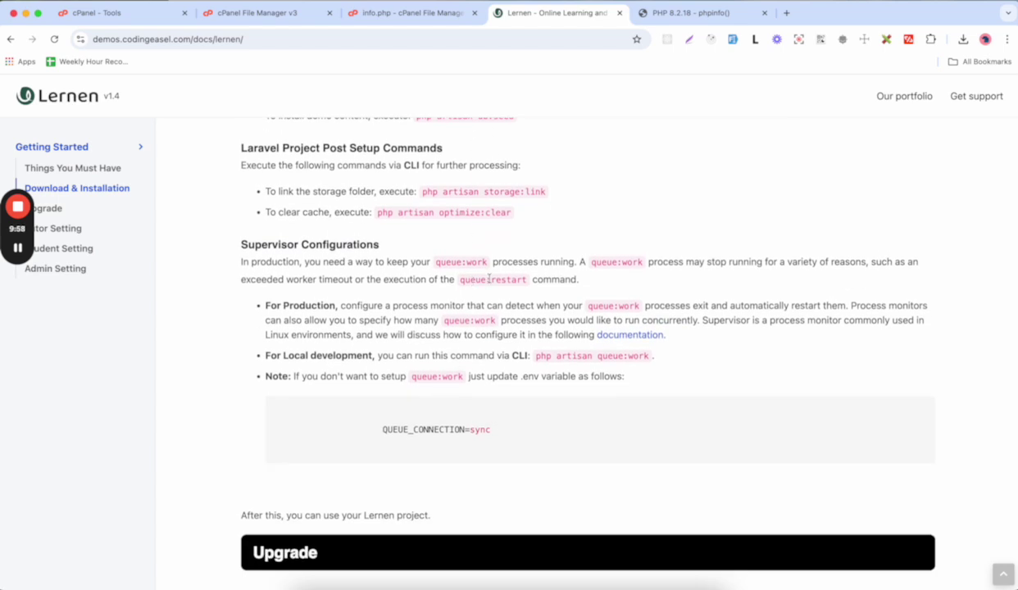
scroll(490, 279, up, 2)
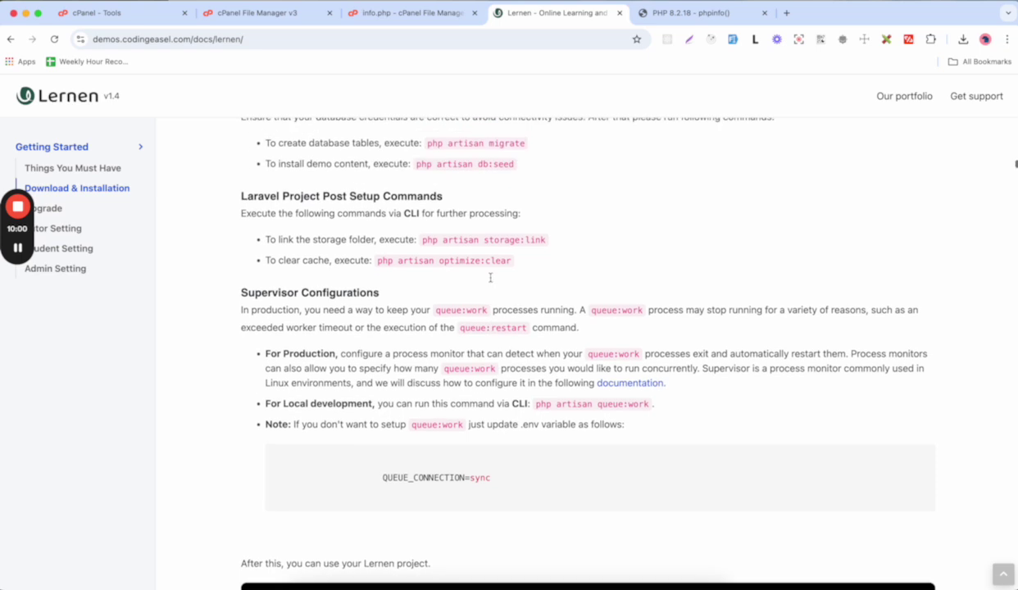